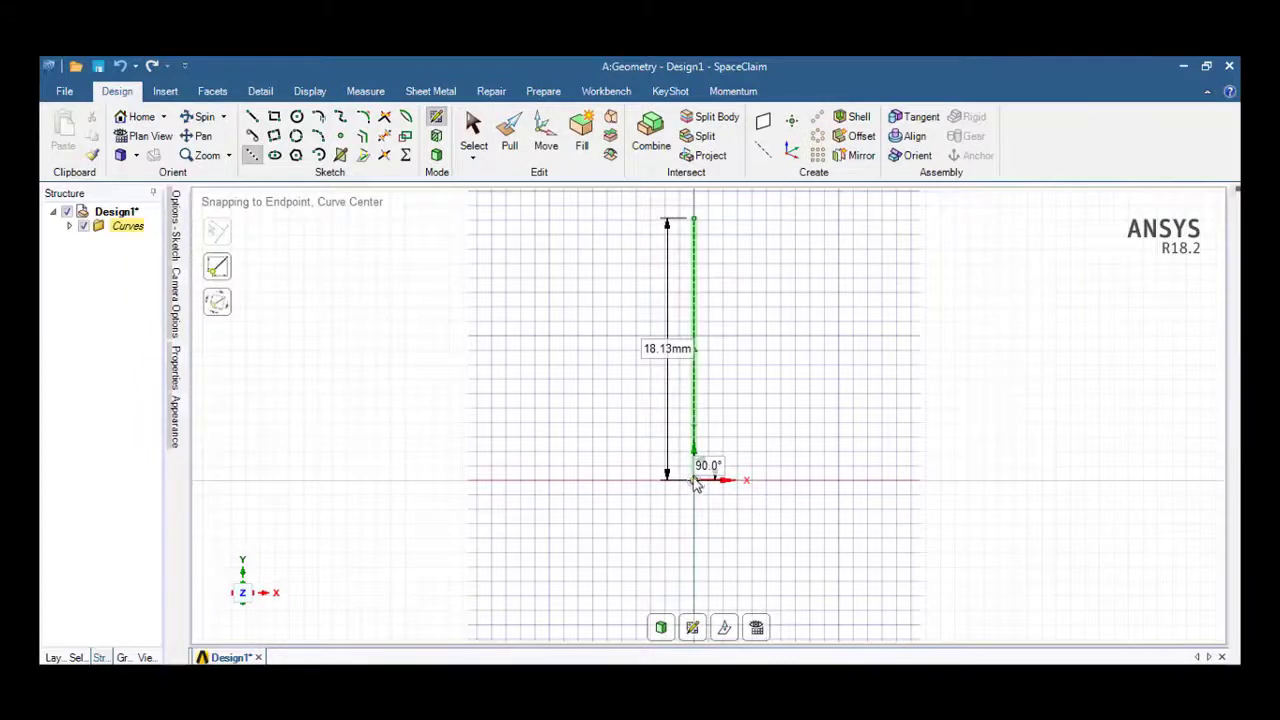
# Step: Draw a horizontal construction line about 26 mm long from the origin along the X axis
pyautogui.click(694, 481)
pyautogui.click(1071, 483)
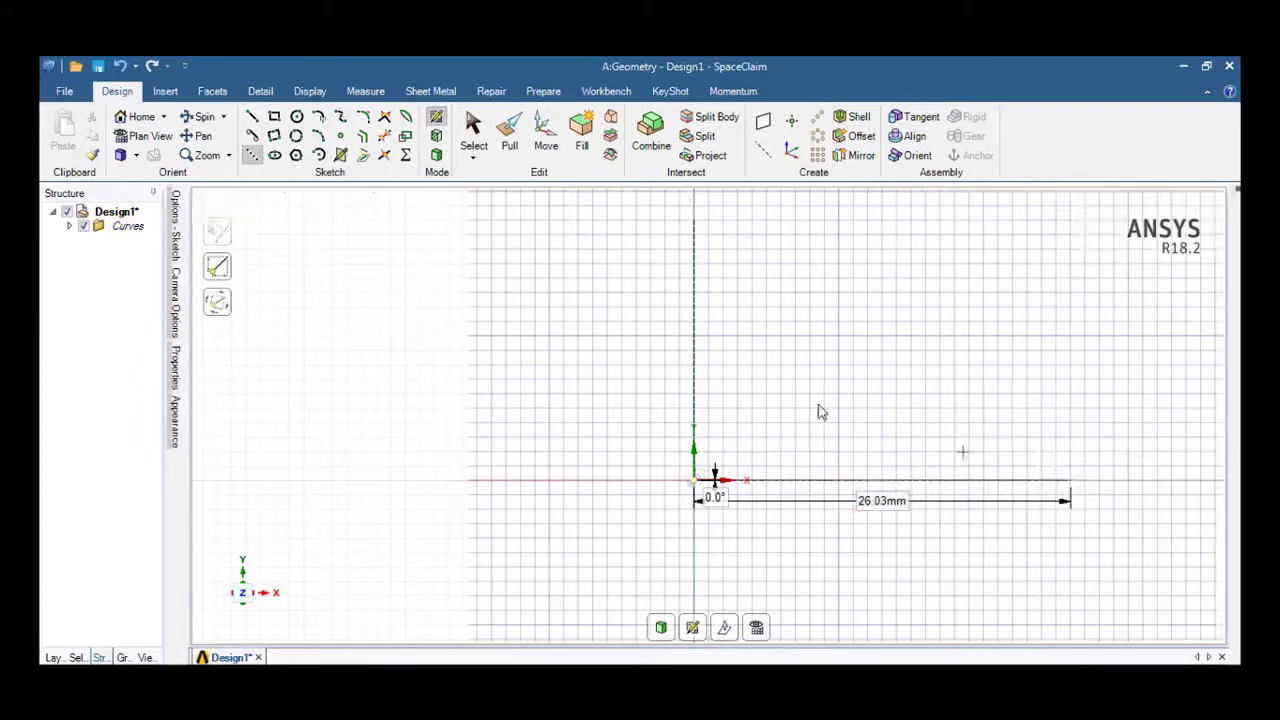
# Step: Sketch a closed stepped half-profile from the vertical construction line: a hub about 8 mm wide and 8 mm high with a flange about 2 mm thick
pyautogui.click(300, 158)
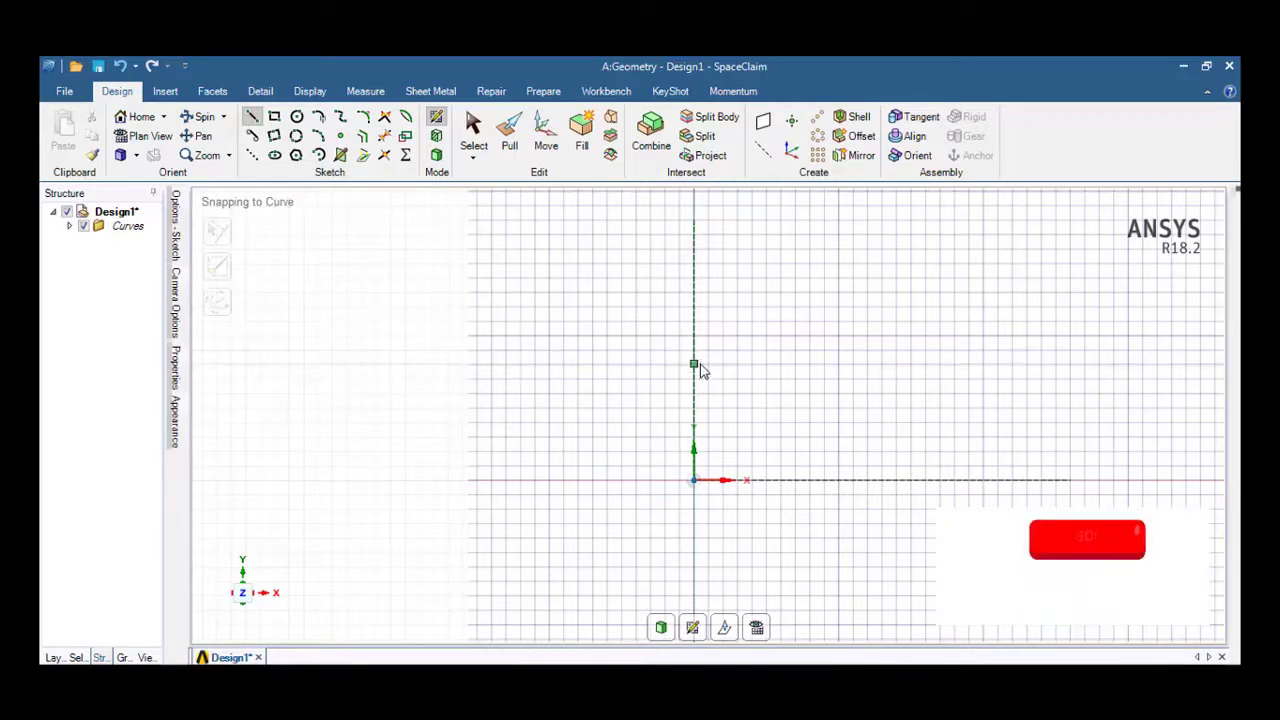
pyautogui.click(697, 367)
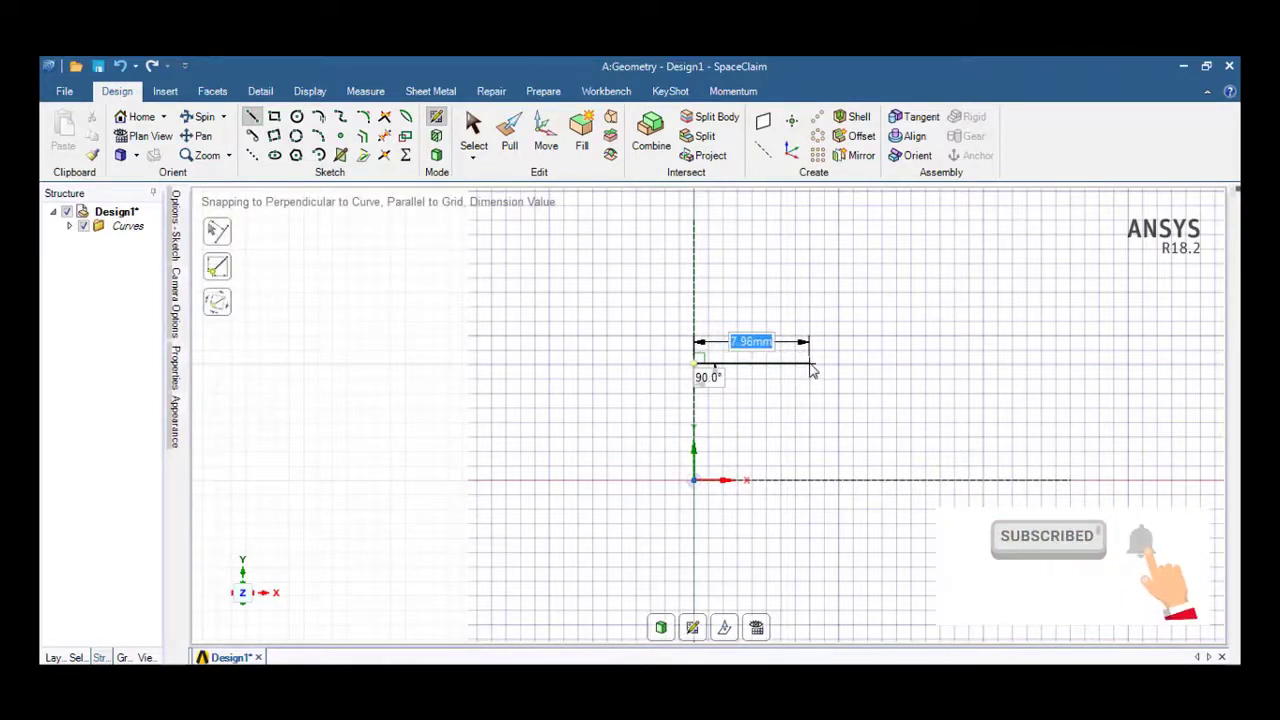
pyautogui.click(815, 366)
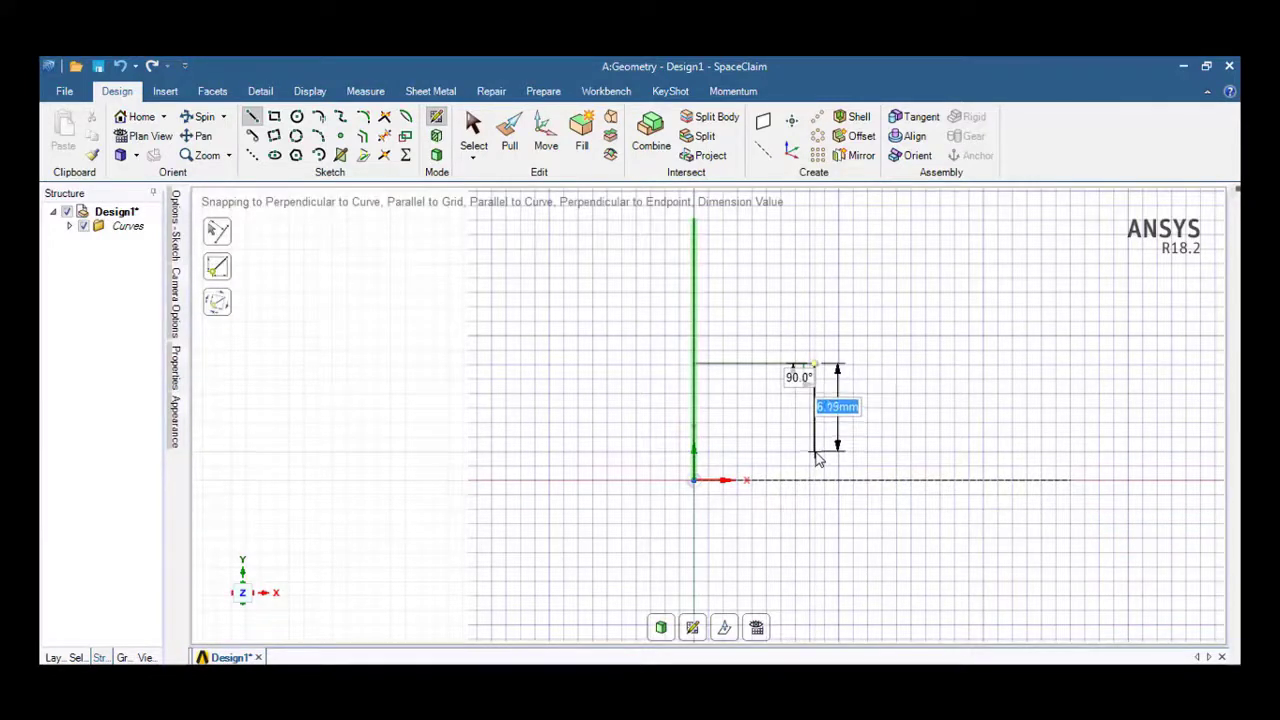
pyautogui.click(816, 453)
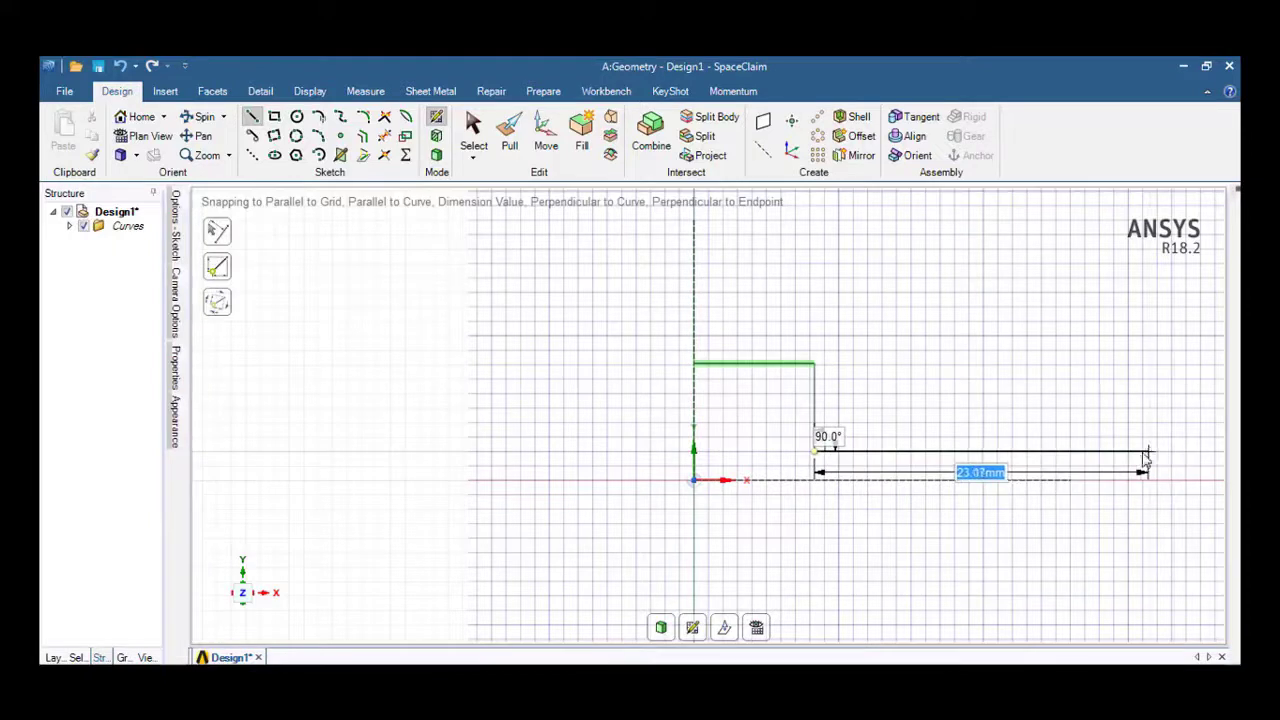
pyautogui.click(1126, 453)
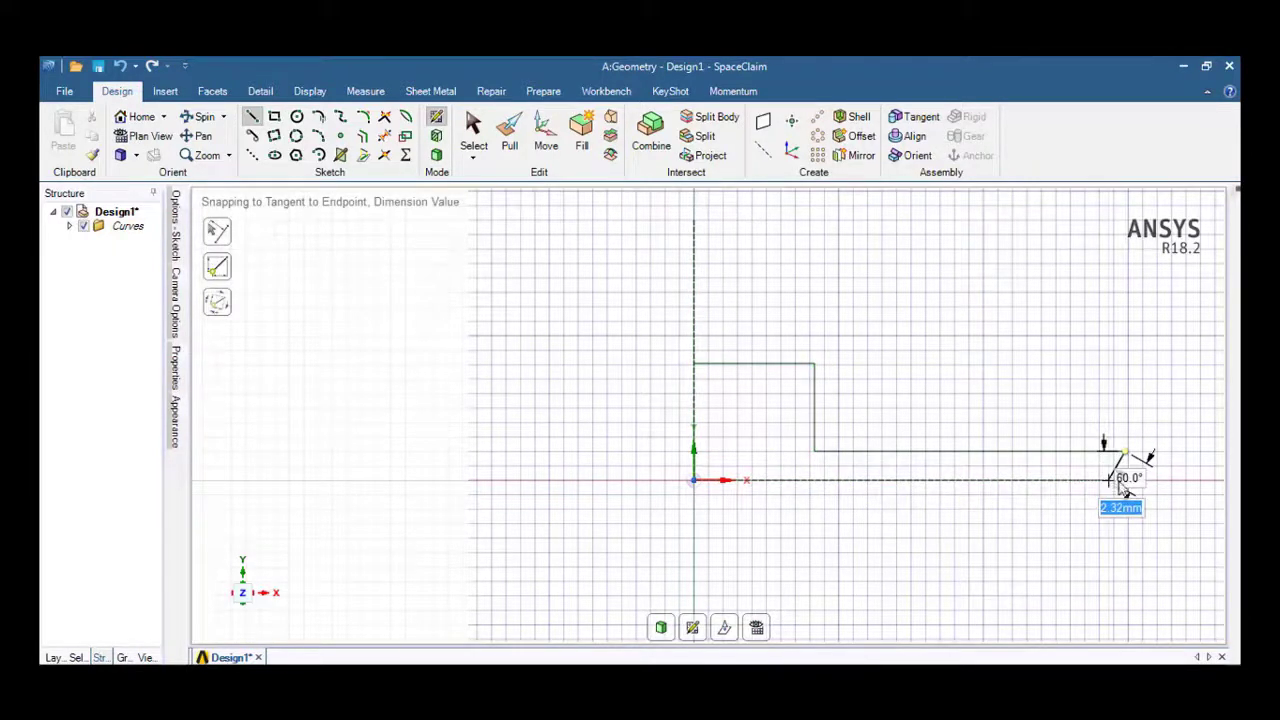
pyautogui.click(1130, 492)
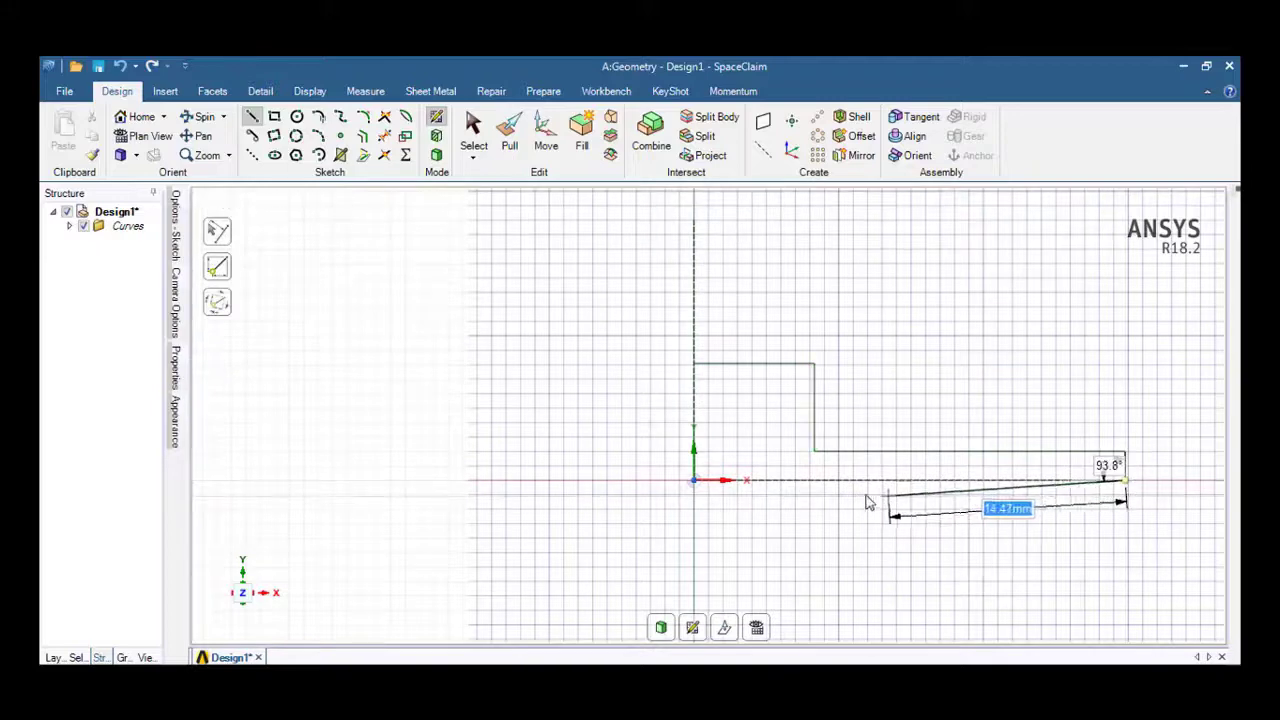
pyautogui.click(694, 482)
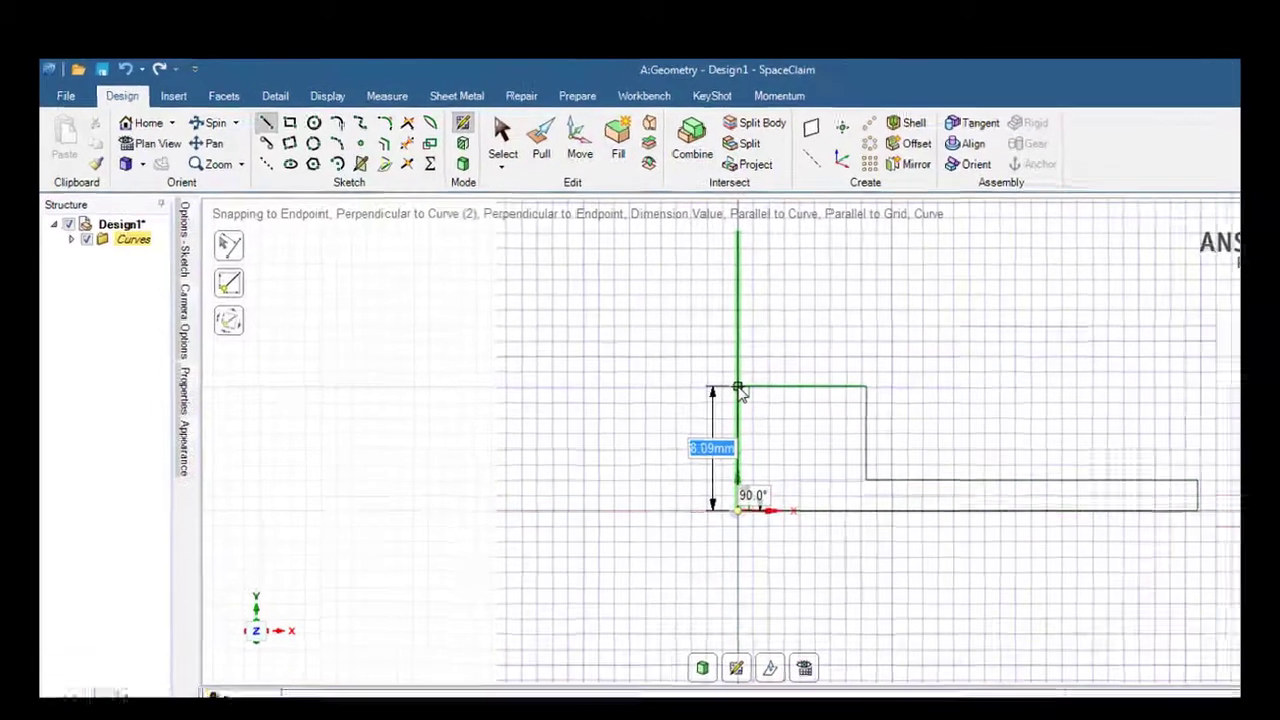
pyautogui.click(695, 366)
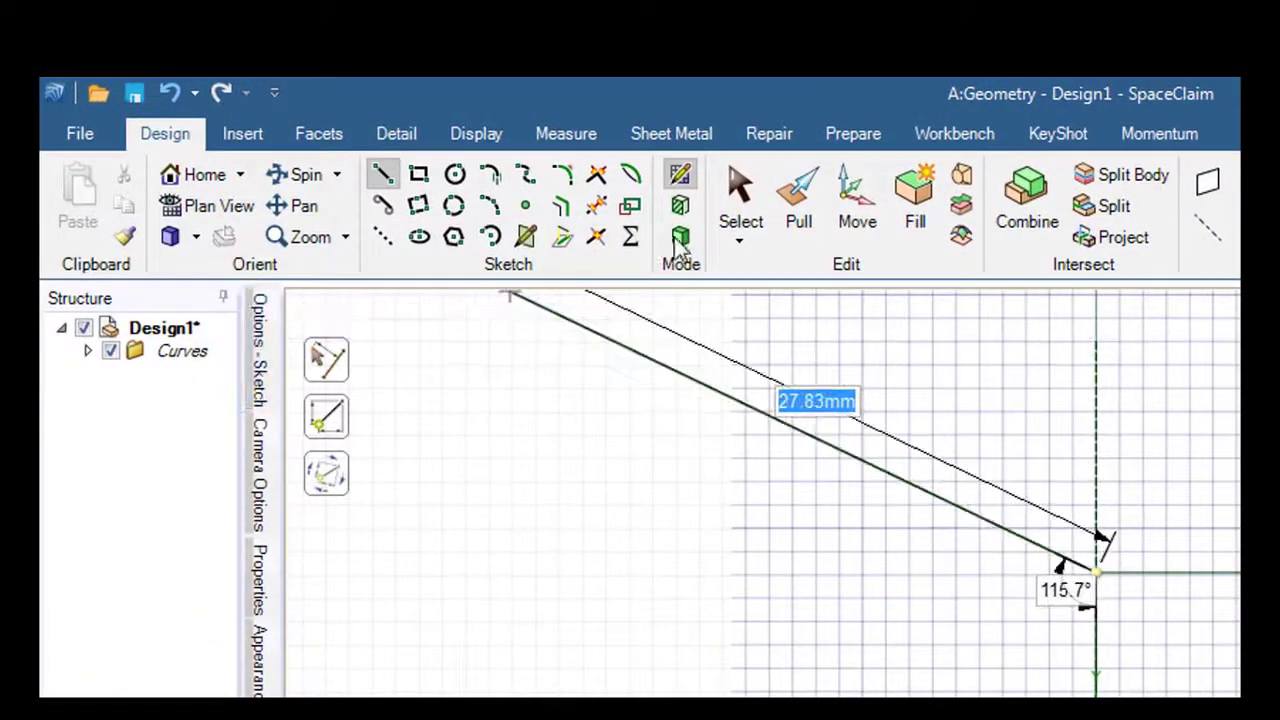
# Step: Turn the closed sketch into a surface in 3D mode and delete the Curves group
pyautogui.click(507, 292)
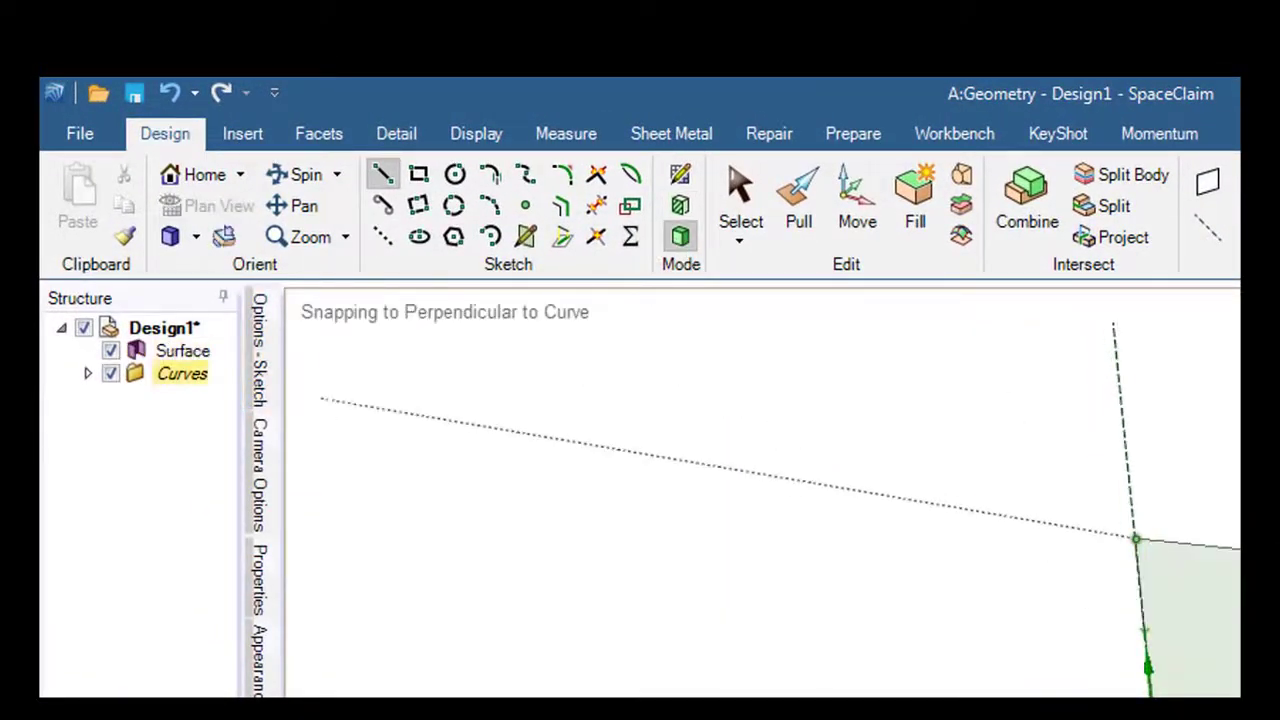
pyautogui.click(181, 378)
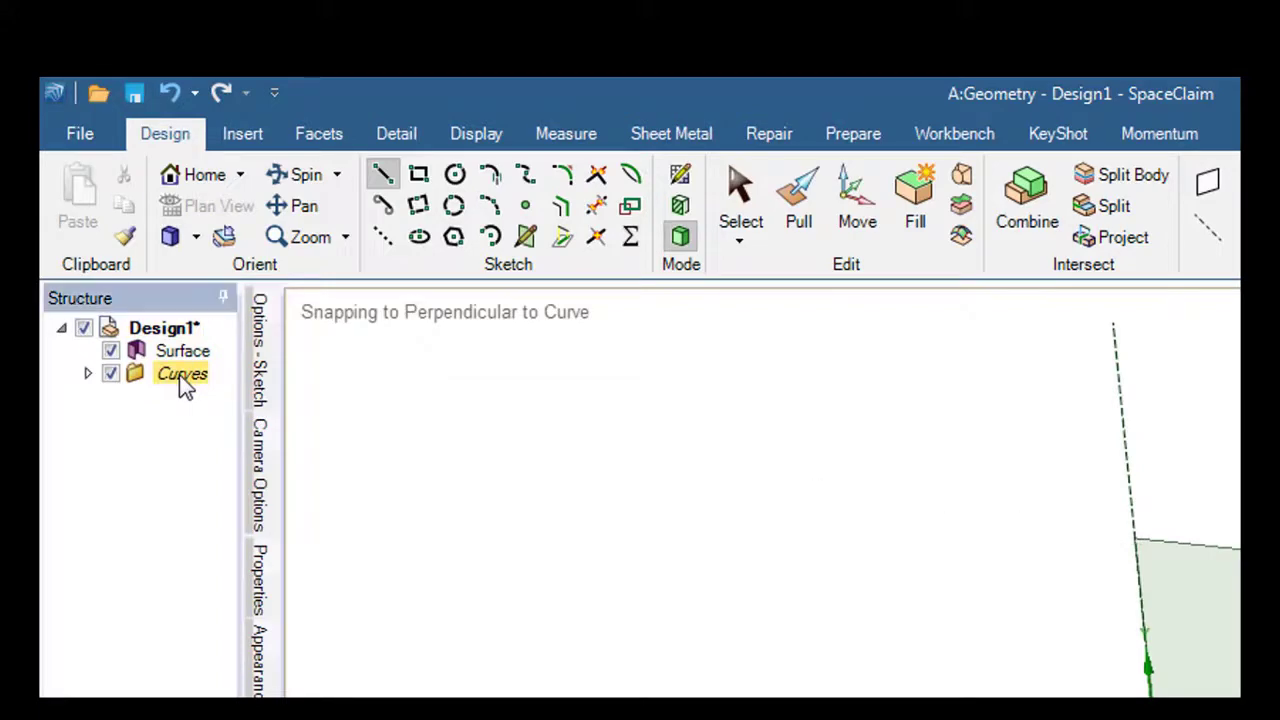
pyautogui.press('Delete')
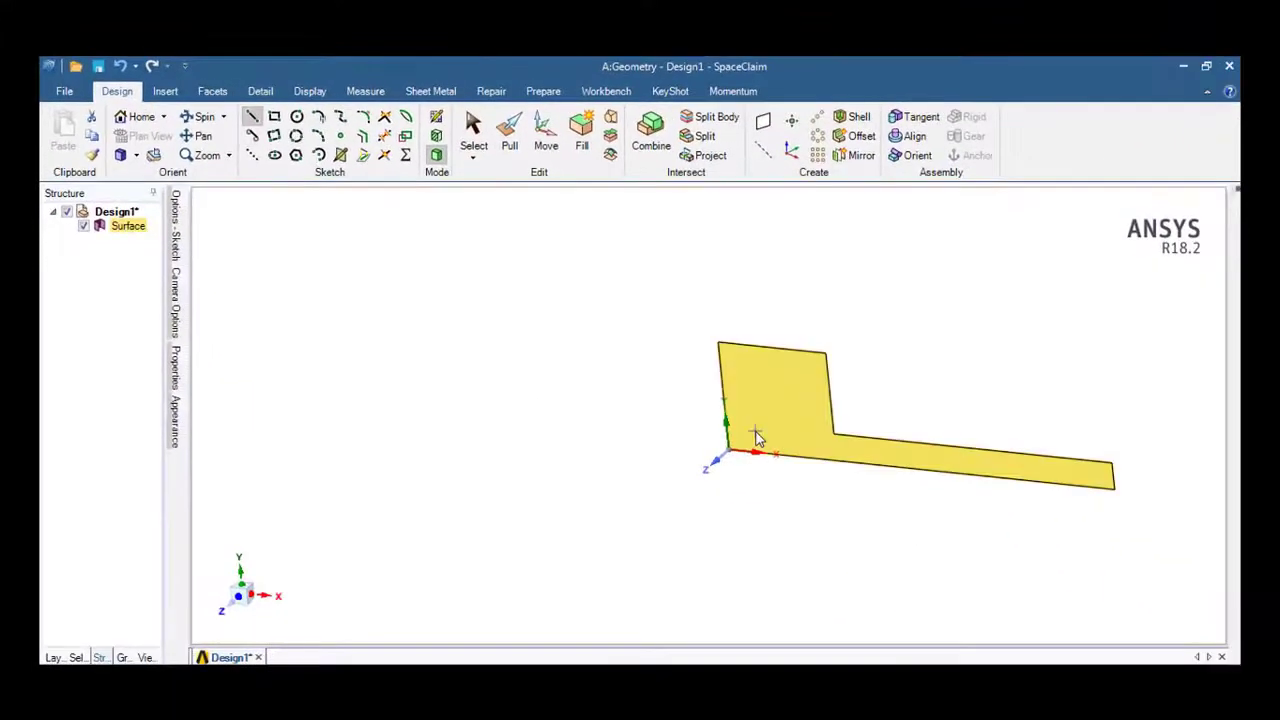
# Step: Revolve the stepped surface a full 360 degrees around the Y axis with Pull to form a solid flange
pyautogui.keyDown('shift'); pyautogui.moveTo(917, 397); pyautogui.dragTo(723, 397, button='middle'); pyautogui.keyUp('shift')
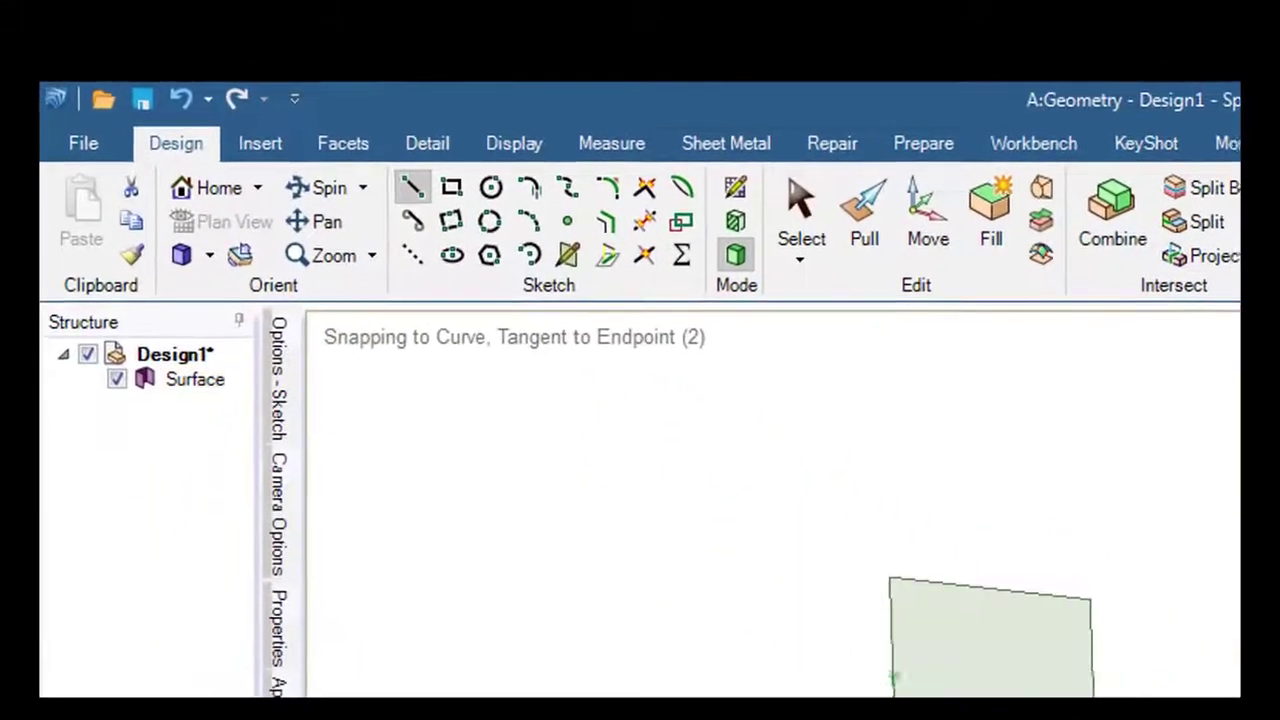
pyautogui.click(852, 215)
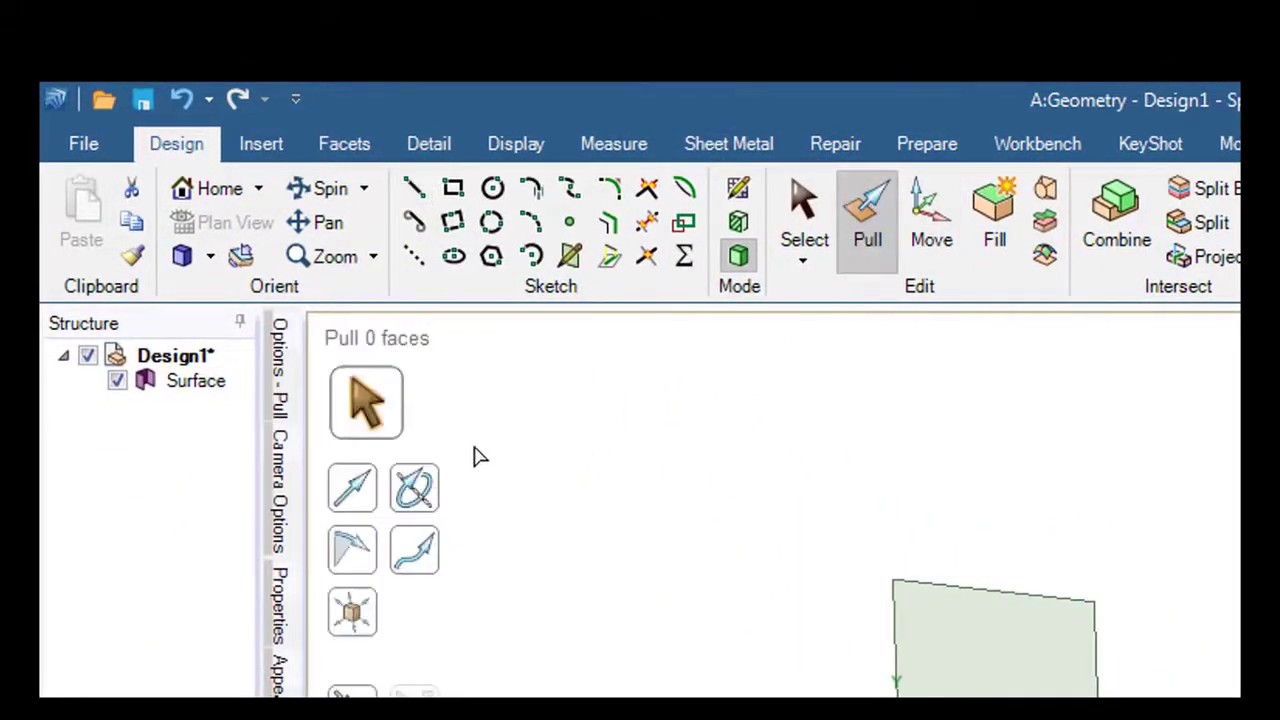
pyautogui.click(970, 651)
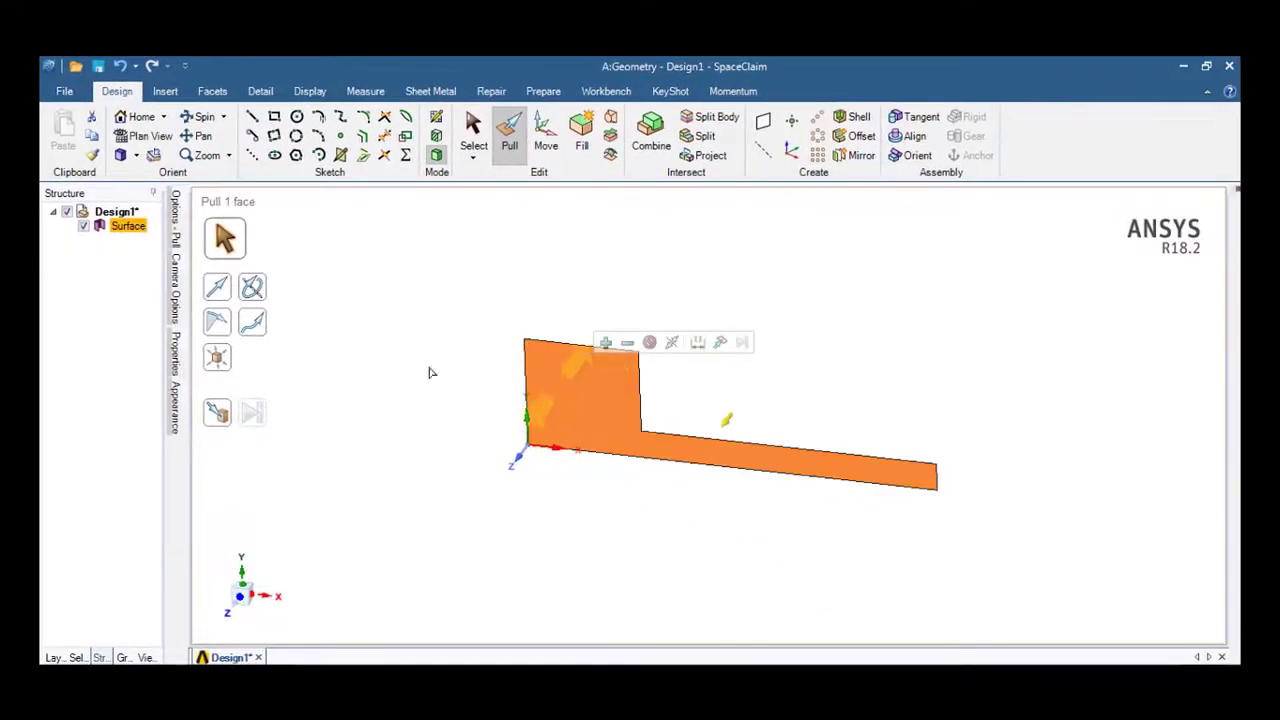
pyautogui.click(252, 288)
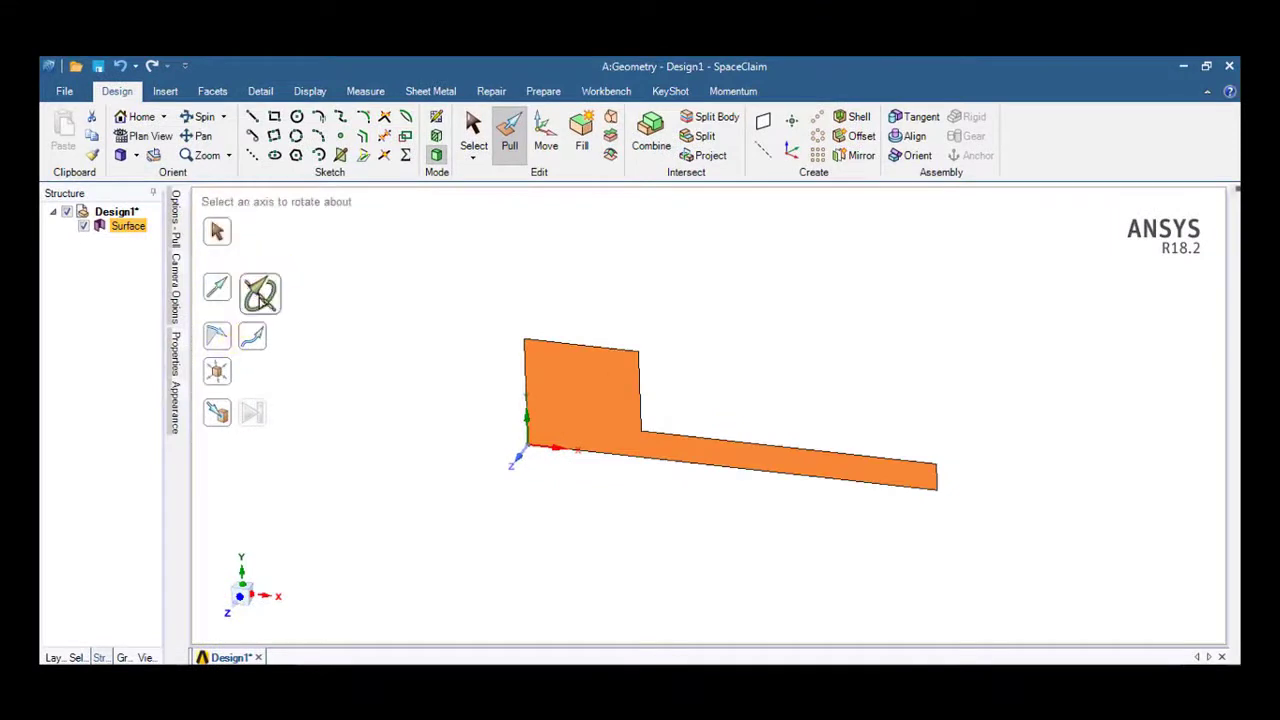
pyautogui.click(528, 425)
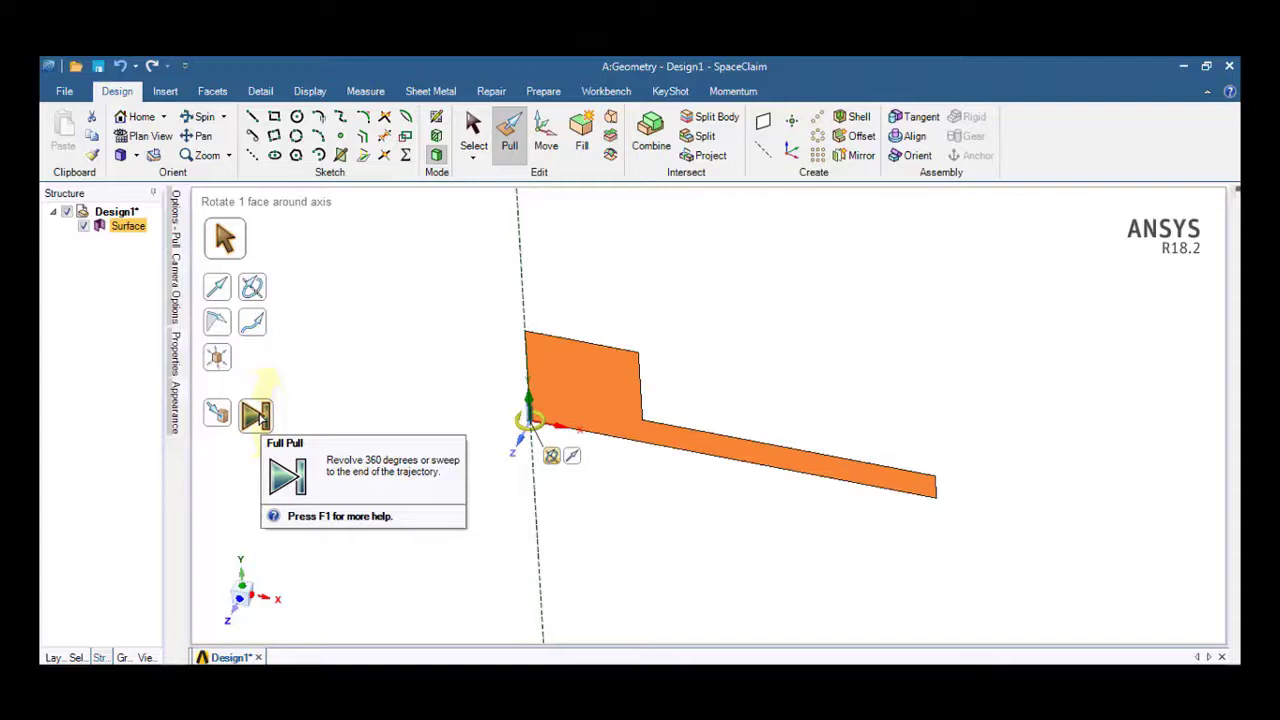
pyautogui.click(258, 418)
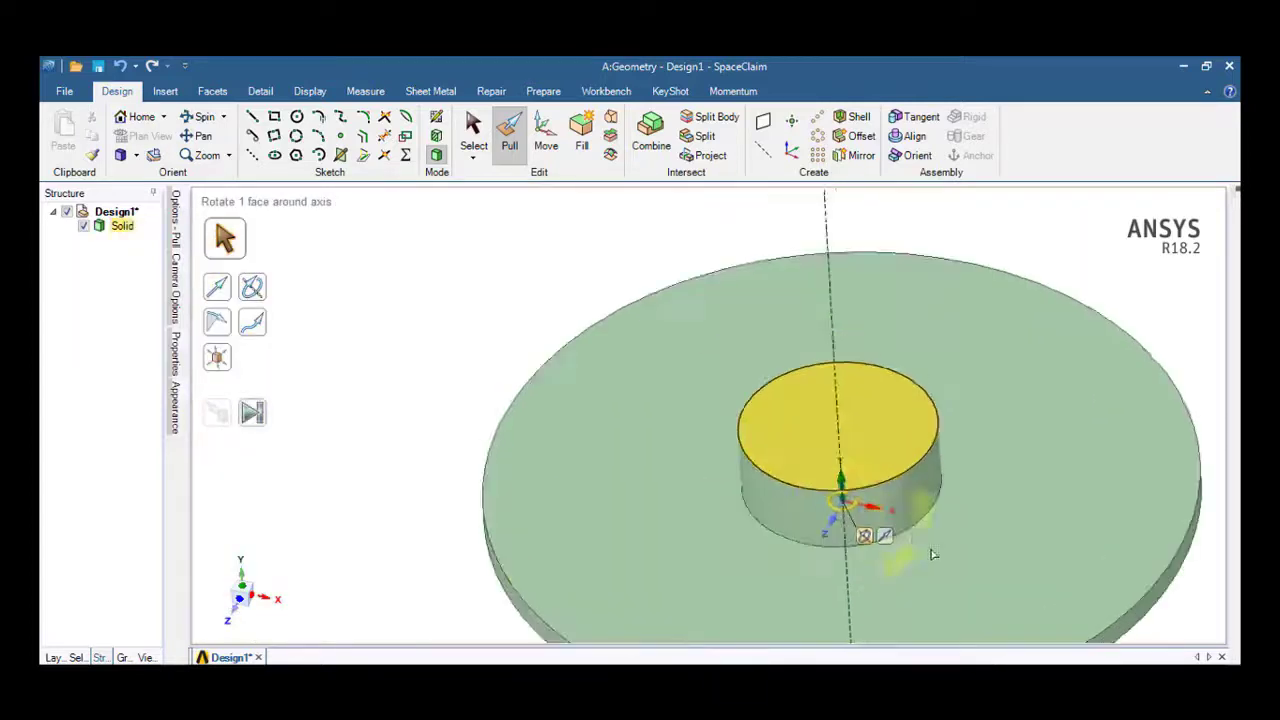
# Step: Inspect the revolved solid and compare it with the flange reference image in Windows Photo Viewer
pyautogui.keyDown('shift'); pyautogui.moveTo(977, 551); pyautogui.dragTo(720, 423, button='middle'); pyautogui.keyUp('shift')
pyautogui.moveTo(822, 521); pyautogui.dragTo(752, 448, button='middle')
pyautogui.scroll(-3, 877, 490)
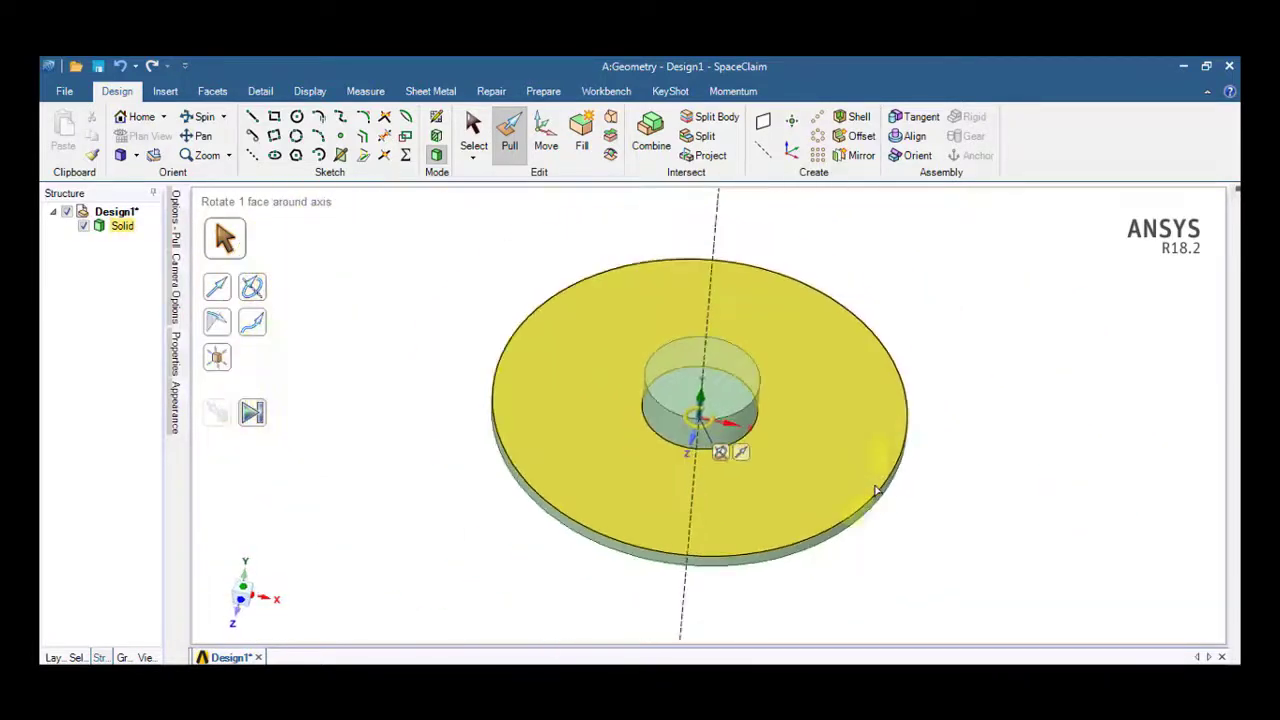
pyautogui.click(805, 626)
pyautogui.hotkey('alt', 'Tab')
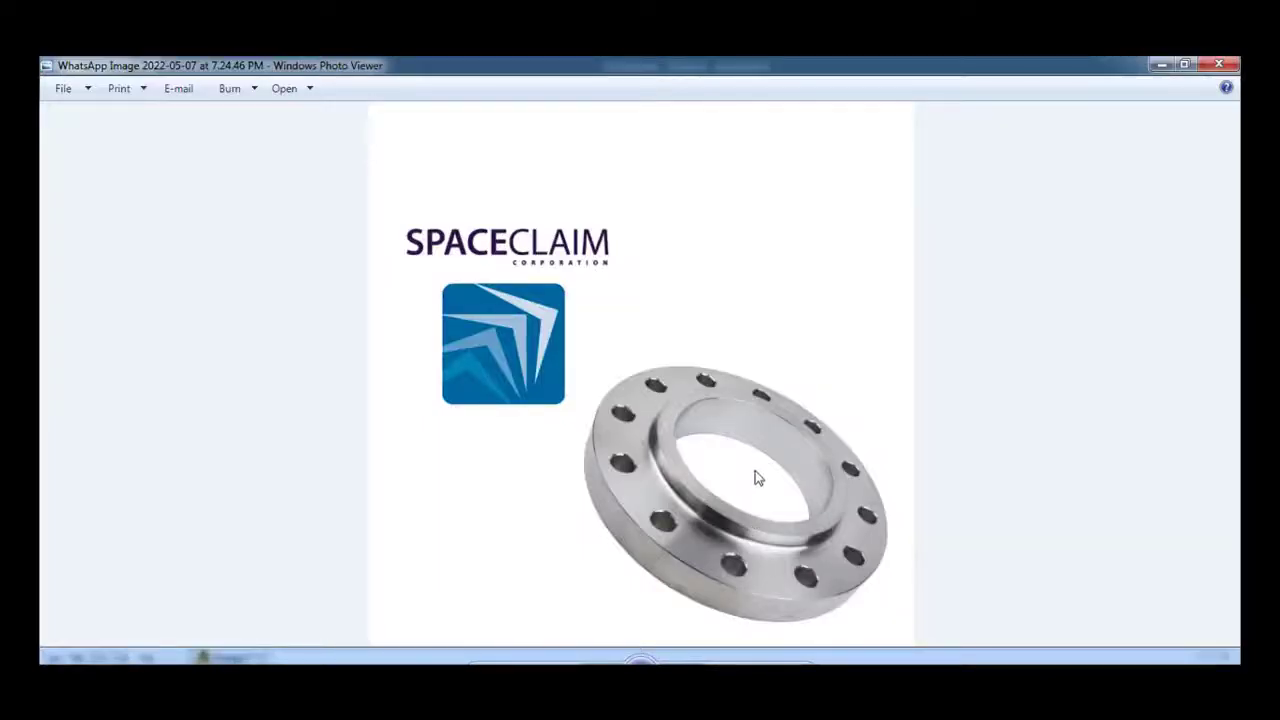
pyautogui.click(812, 680)
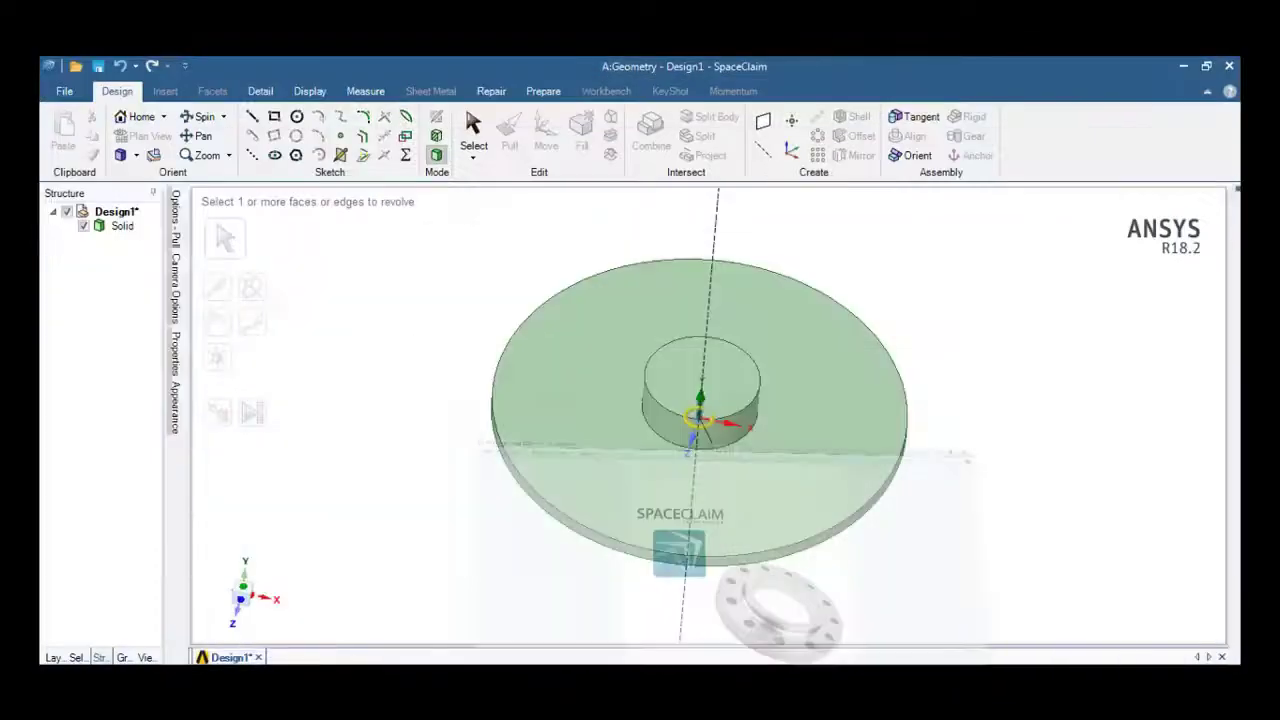
# Step: Sketch a circle about 13.9 mm in diameter on the hub's top face, concentric with the hub
pyautogui.press('Escape')
pyautogui.click(736, 371)
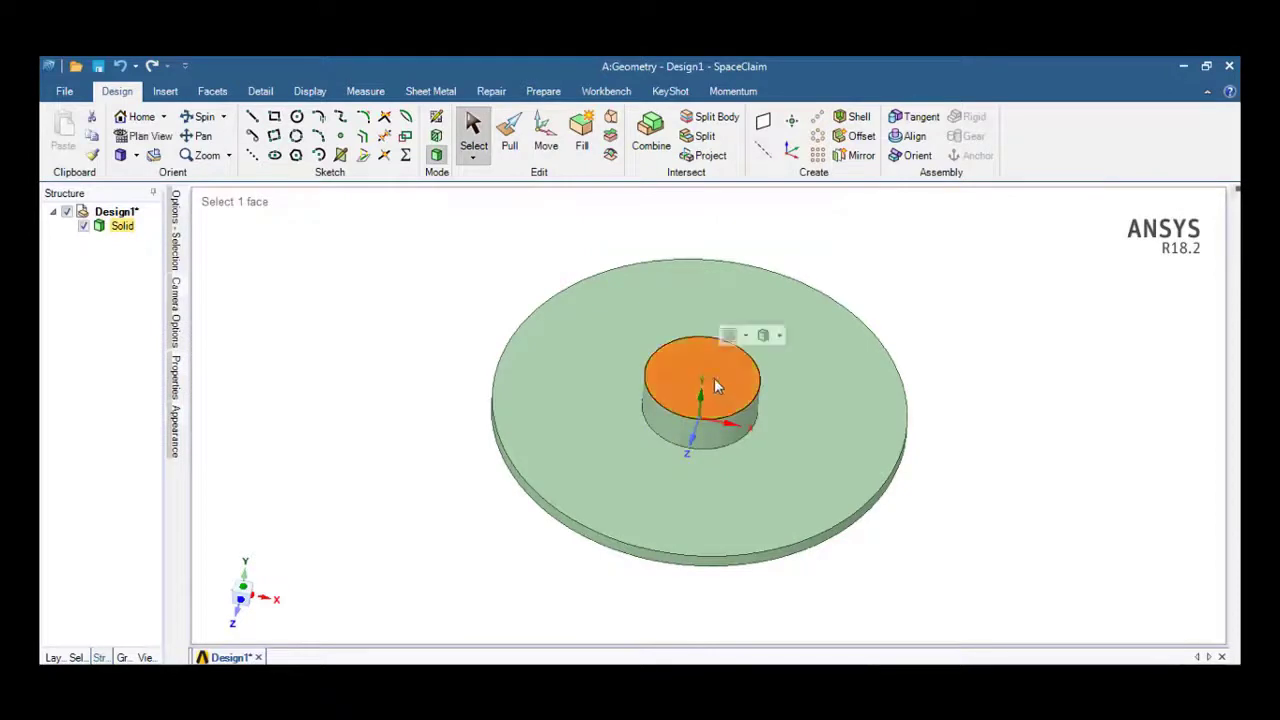
pyautogui.click(437, 118)
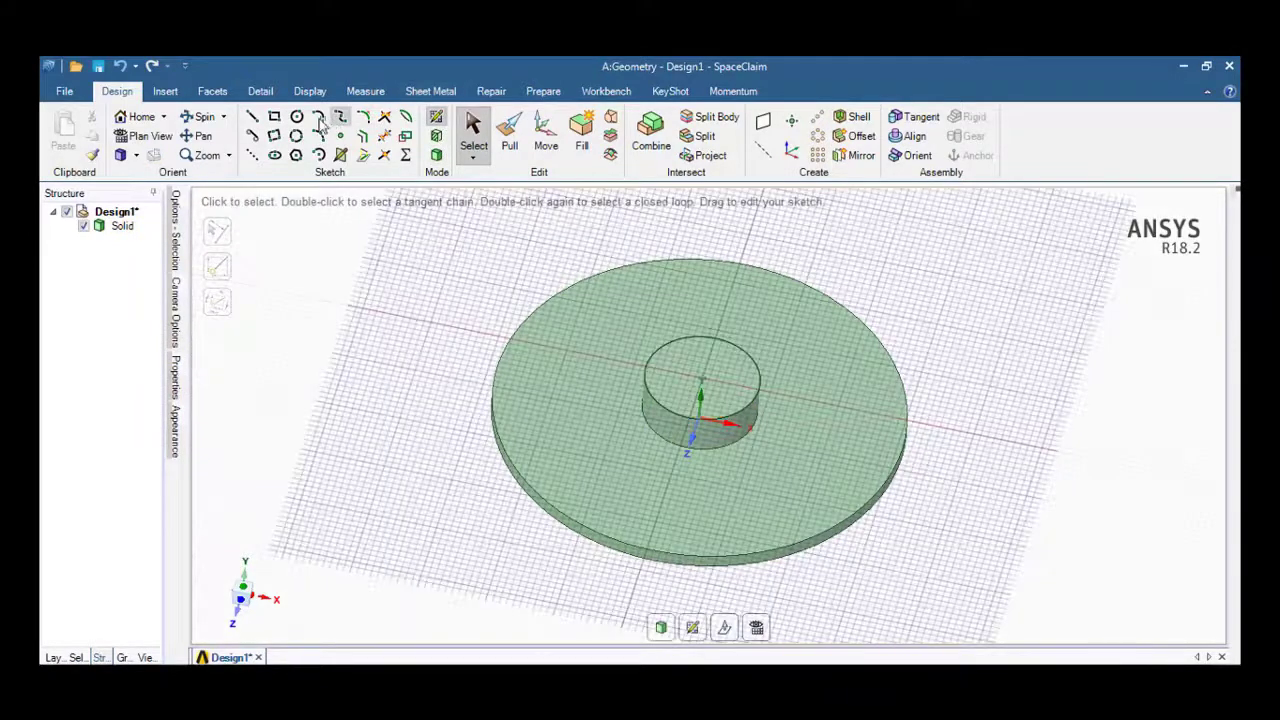
pyautogui.click(296, 116)
pyautogui.scroll(5, 684, 384)
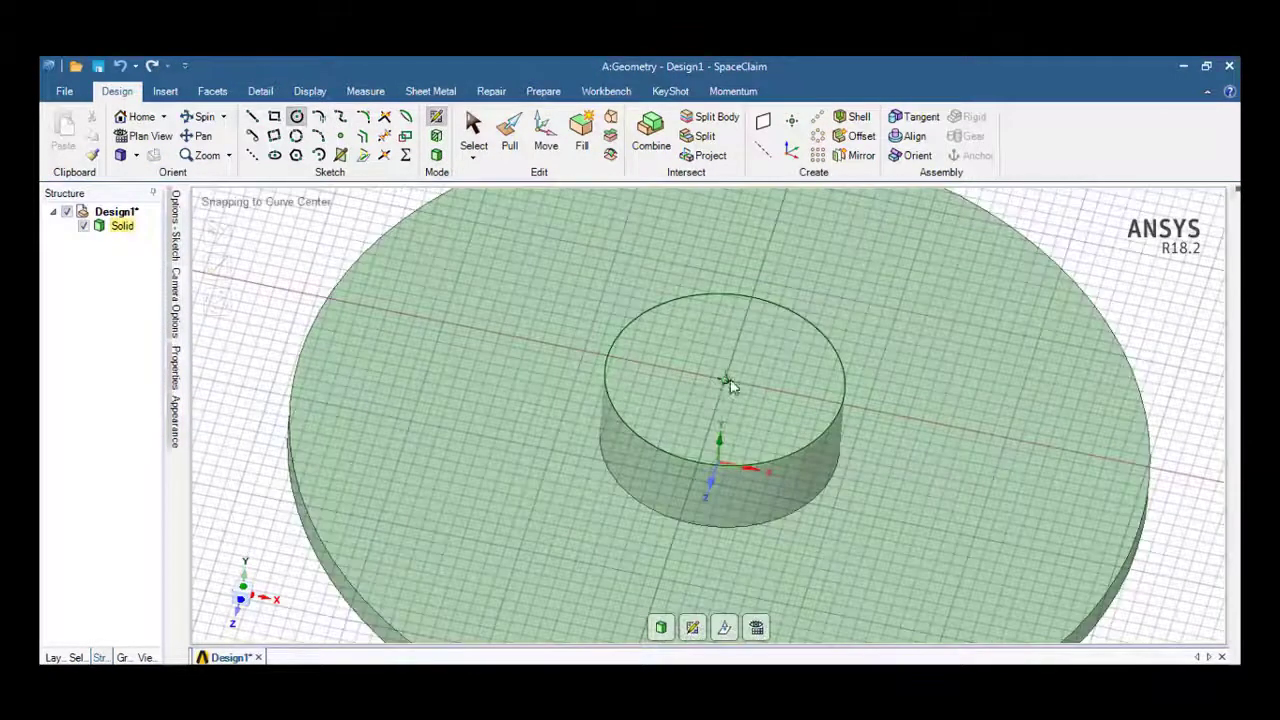
pyautogui.click(725, 380)
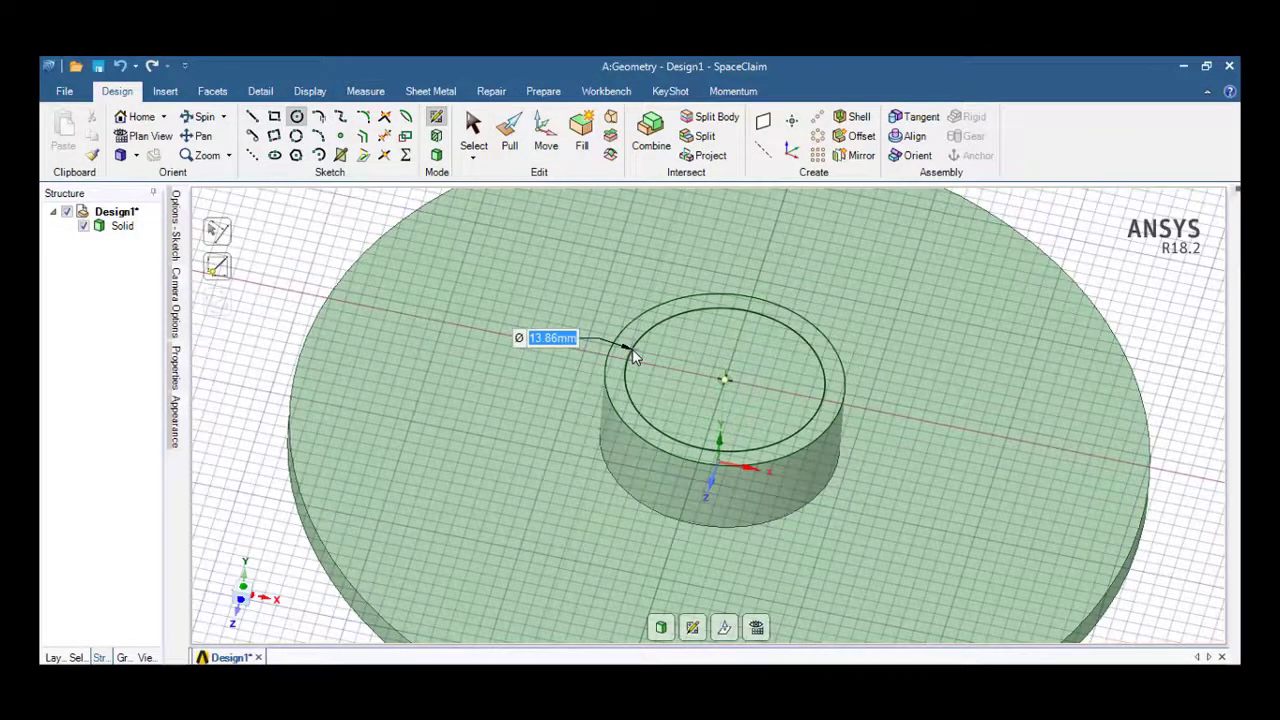
pyautogui.click(632, 349)
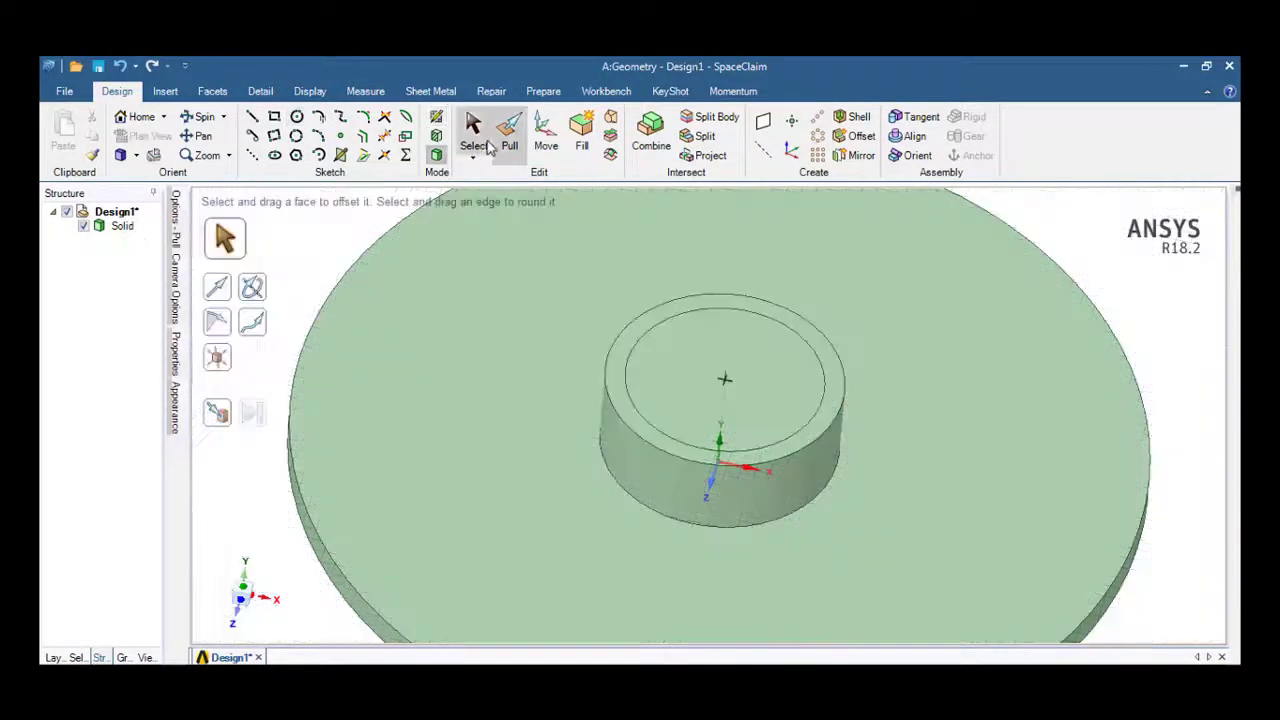
# Step: Pull the circular face inside the hub down through the whole body to cut the central bore
pyautogui.click(509, 135)
pyautogui.click(719, 390)
pyautogui.scroll(-5, 709, 400)
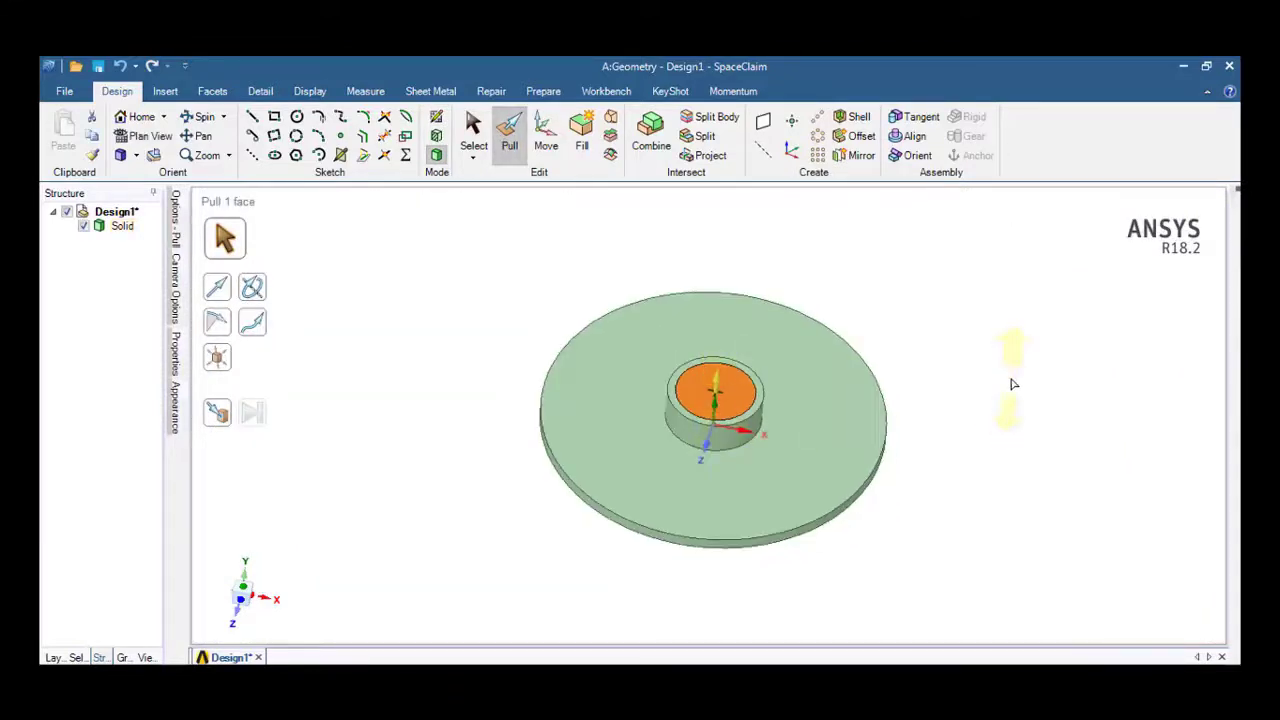
pyautogui.moveTo(1012, 381); pyautogui.dragTo(985, 506)
pyautogui.moveTo(985, 506); pyautogui.dragTo(962, 594, button='middle')
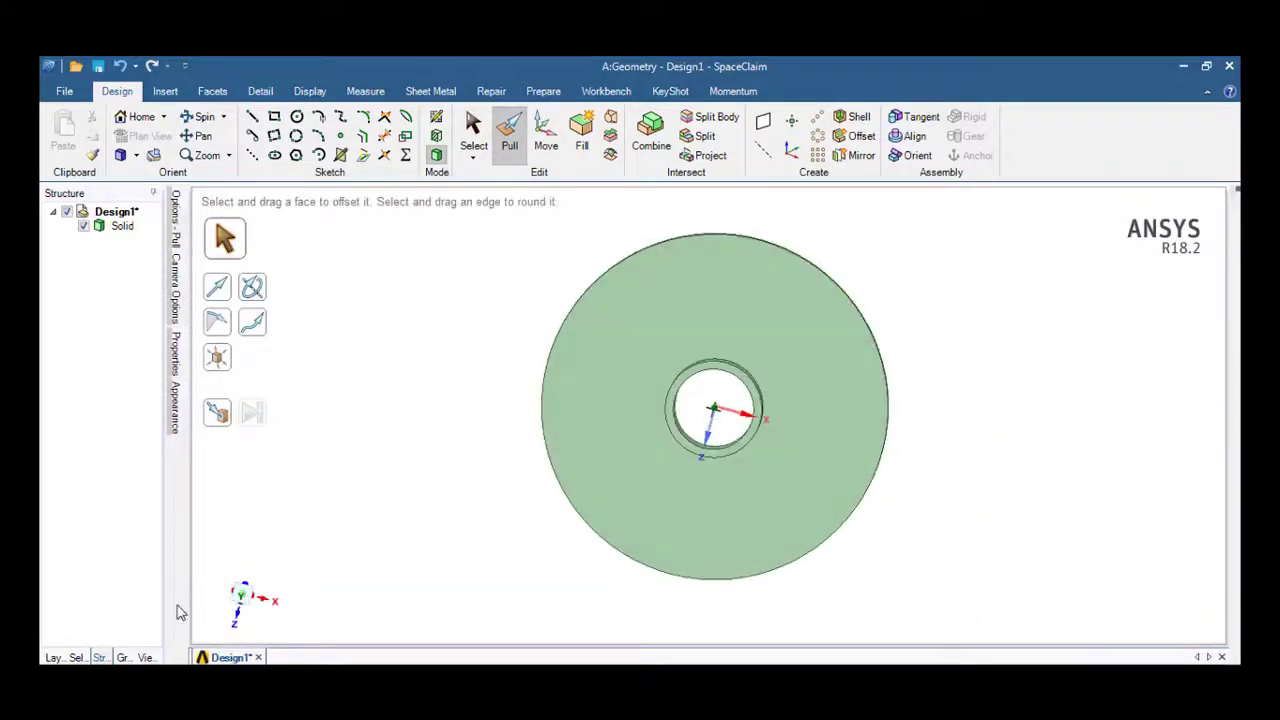
# Step: Orient the part to face the Y axis and examine the bolt holes in the flange reference image
pyautogui.click(240, 594)
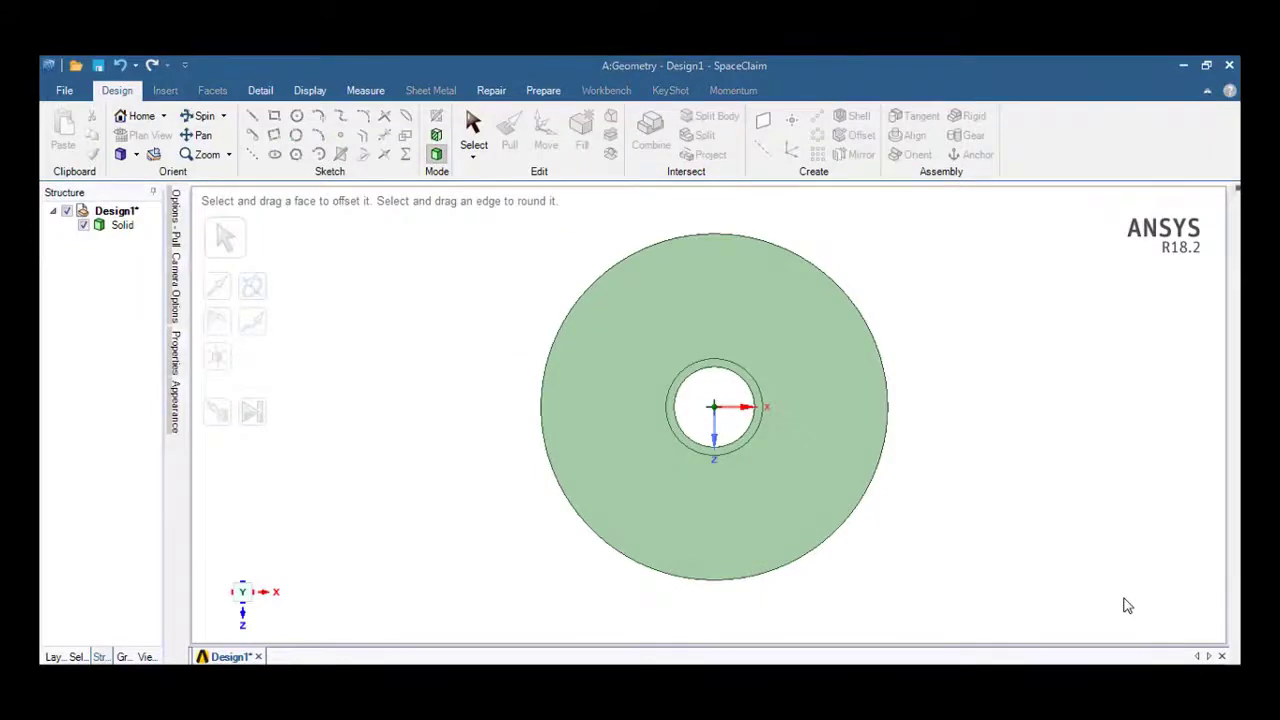
pyautogui.click(787, 700)
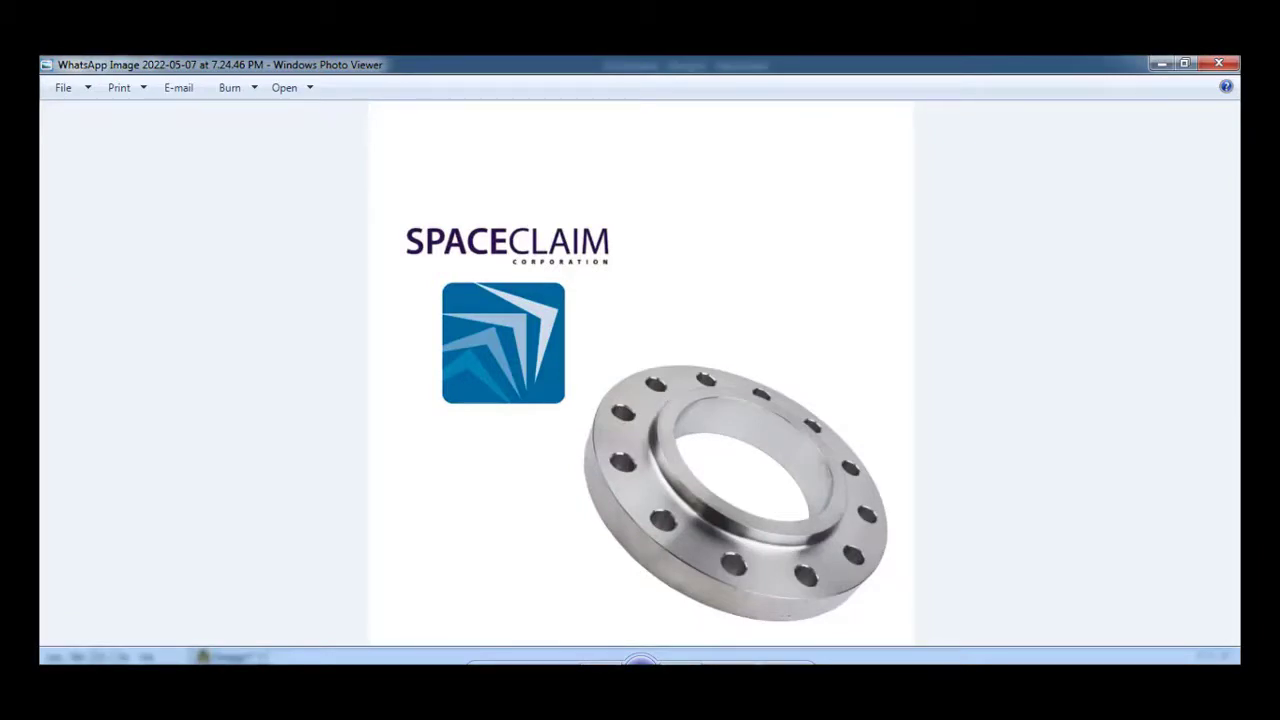
pyautogui.moveTo(787, 700)
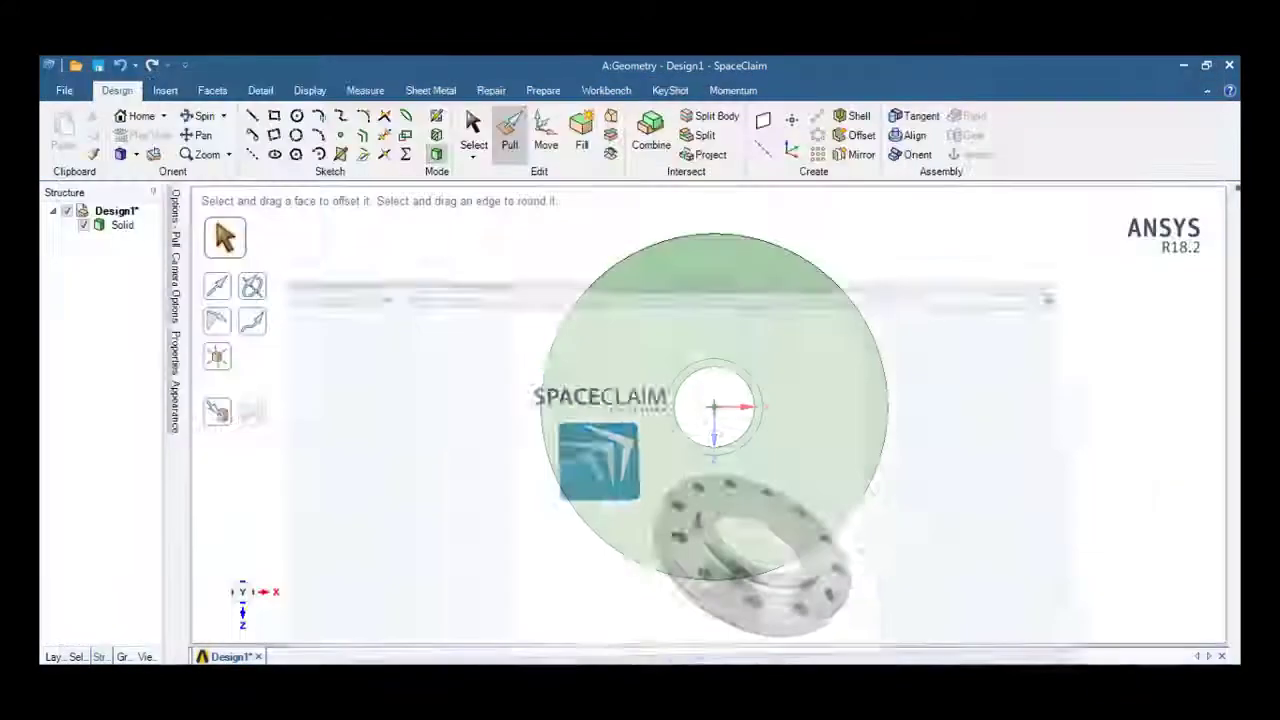
# Step: Sketch a construction line about 29.8 mm long on the flange's top face, from the bore centre straight to the outer edge
pyautogui.click(620, 302)
pyautogui.click(655, 284)
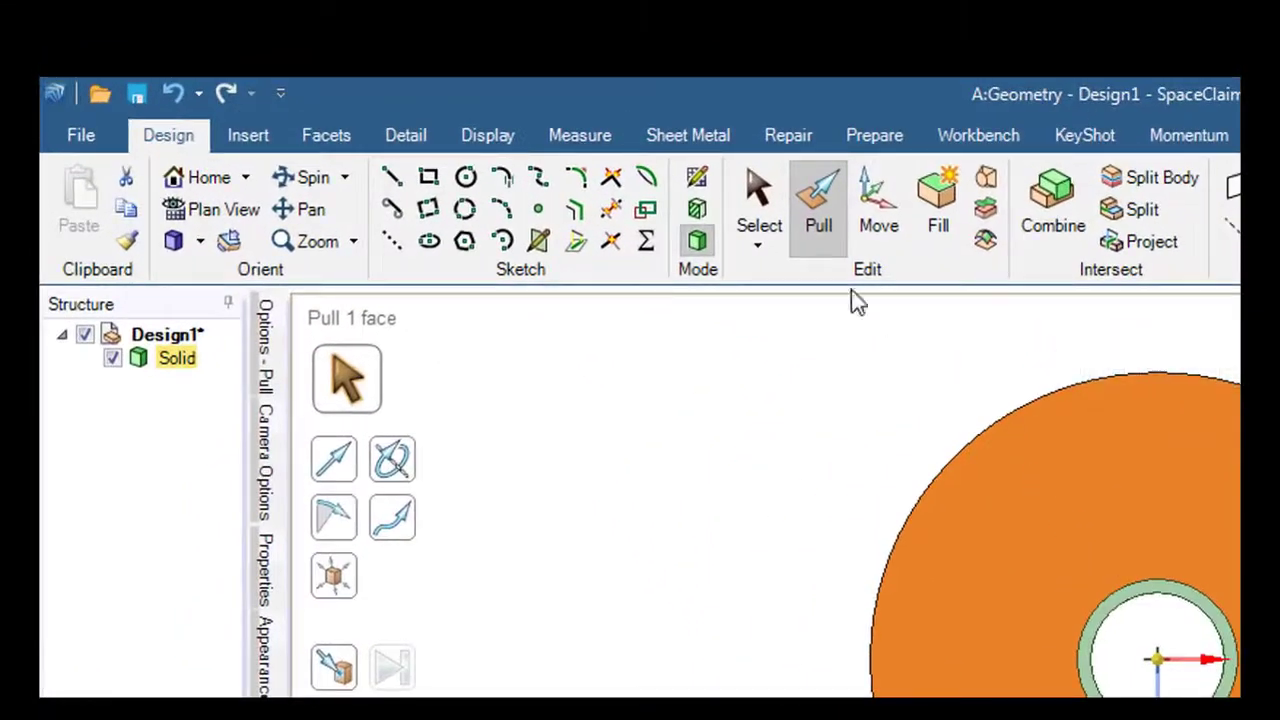
pyautogui.click(697, 177)
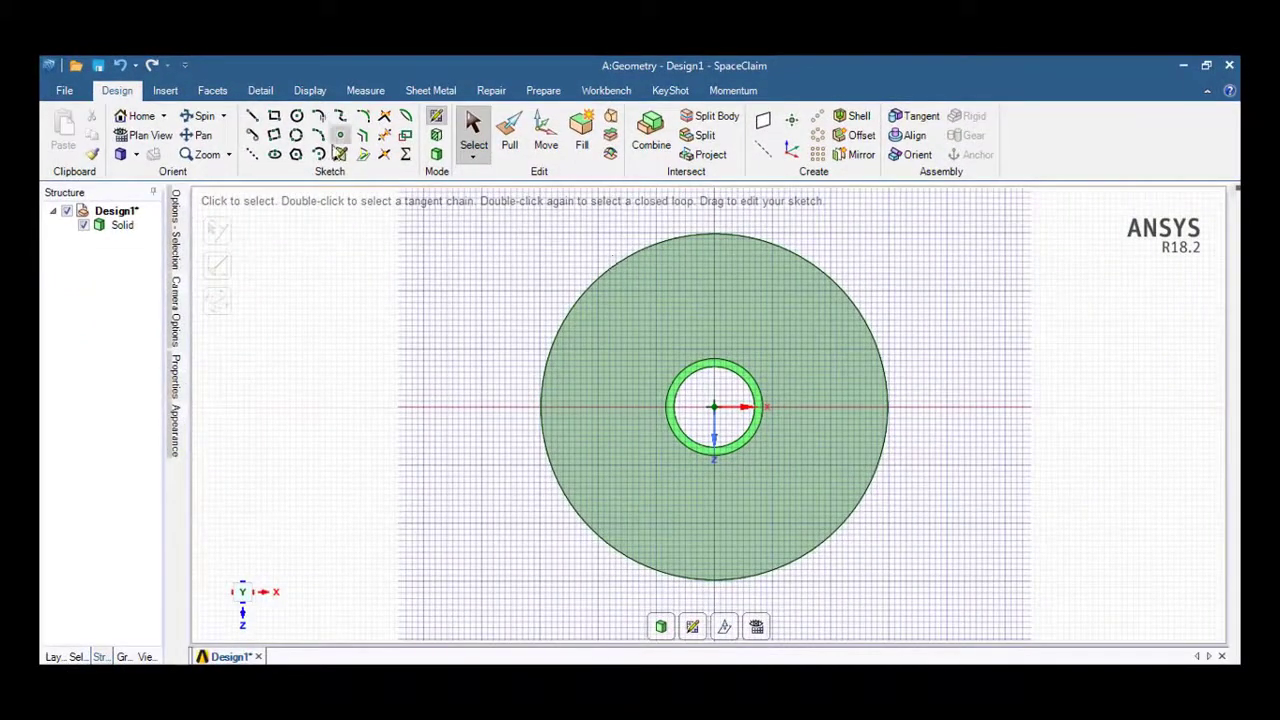
pyautogui.press('l')
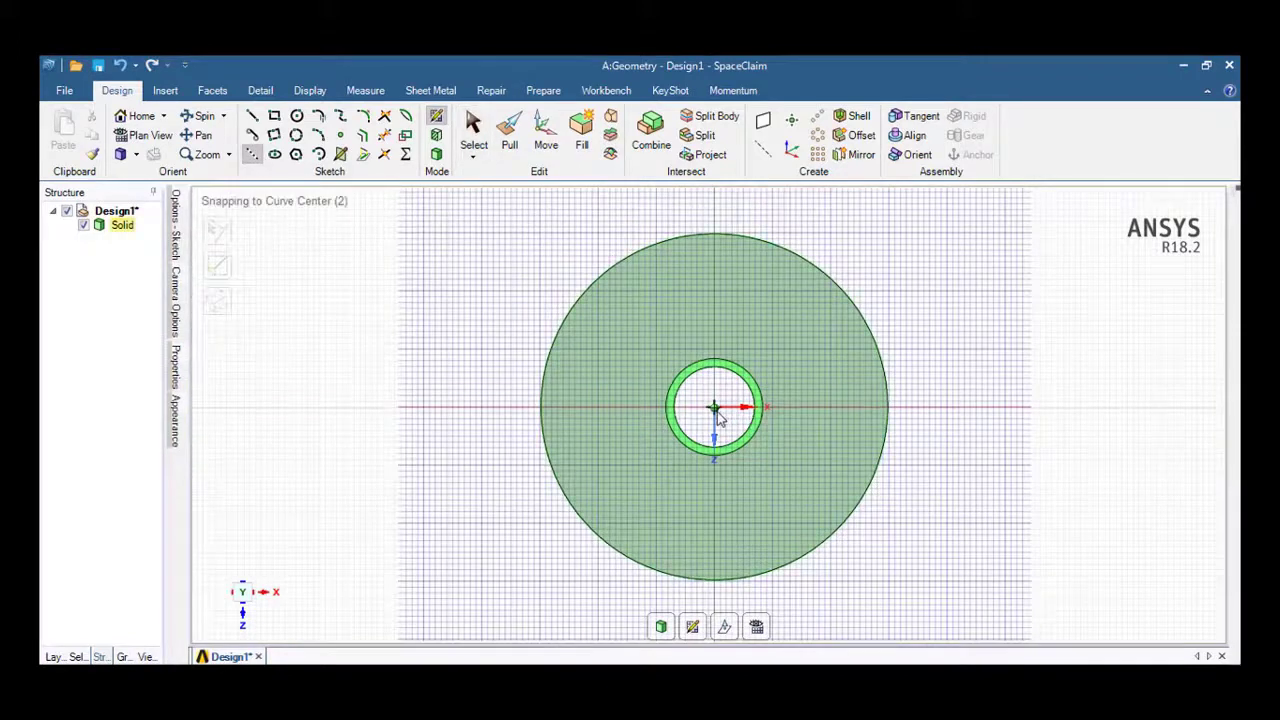
pyautogui.click(713, 407)
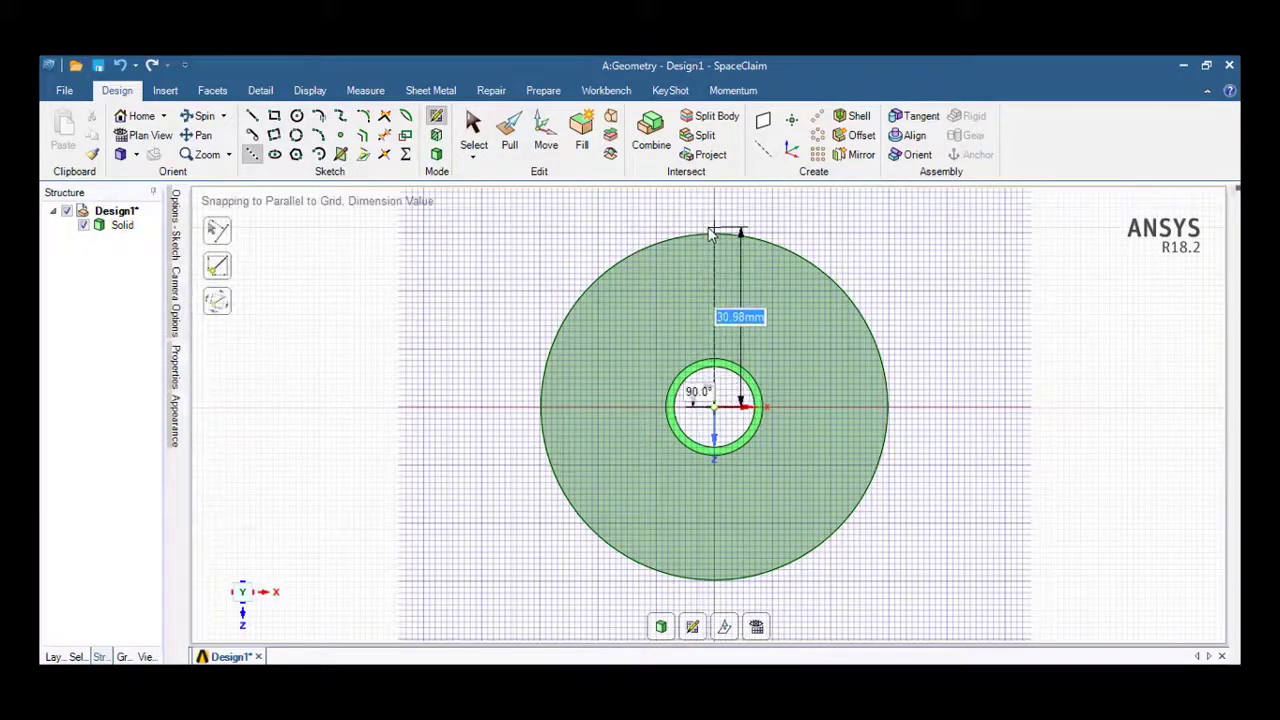
pyautogui.scroll(2, 714, 245)
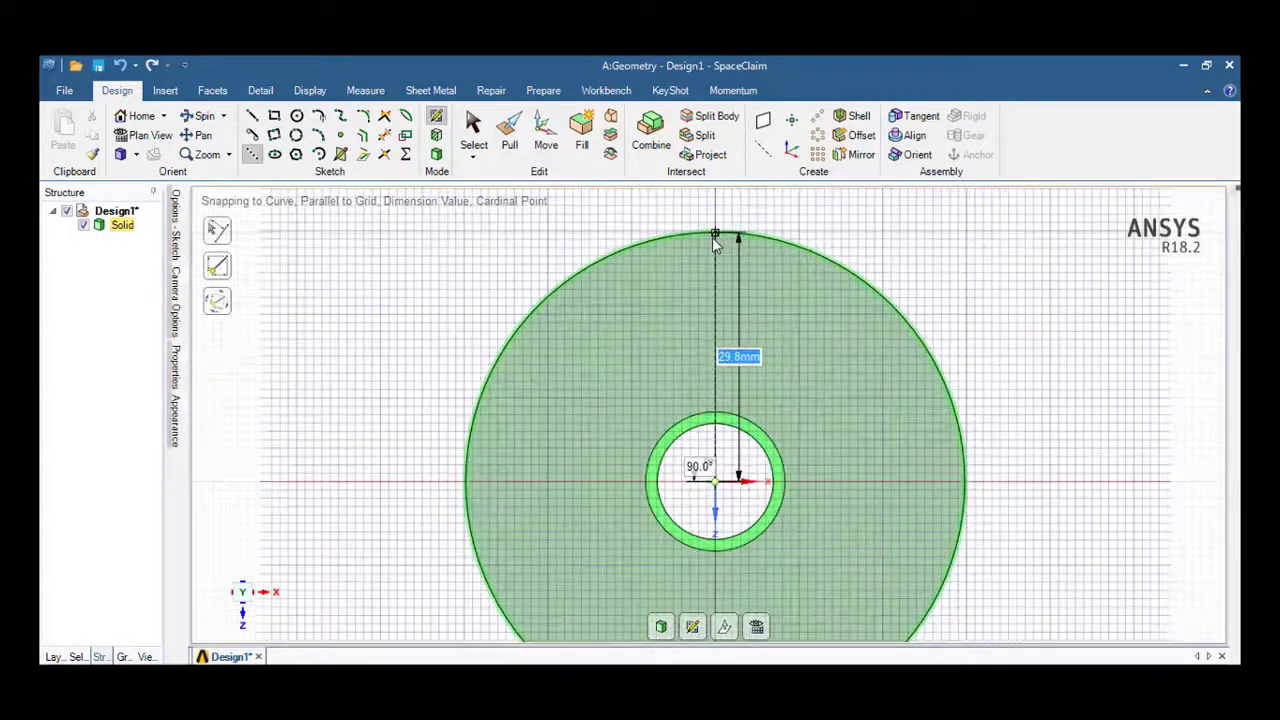
pyautogui.click(714, 237)
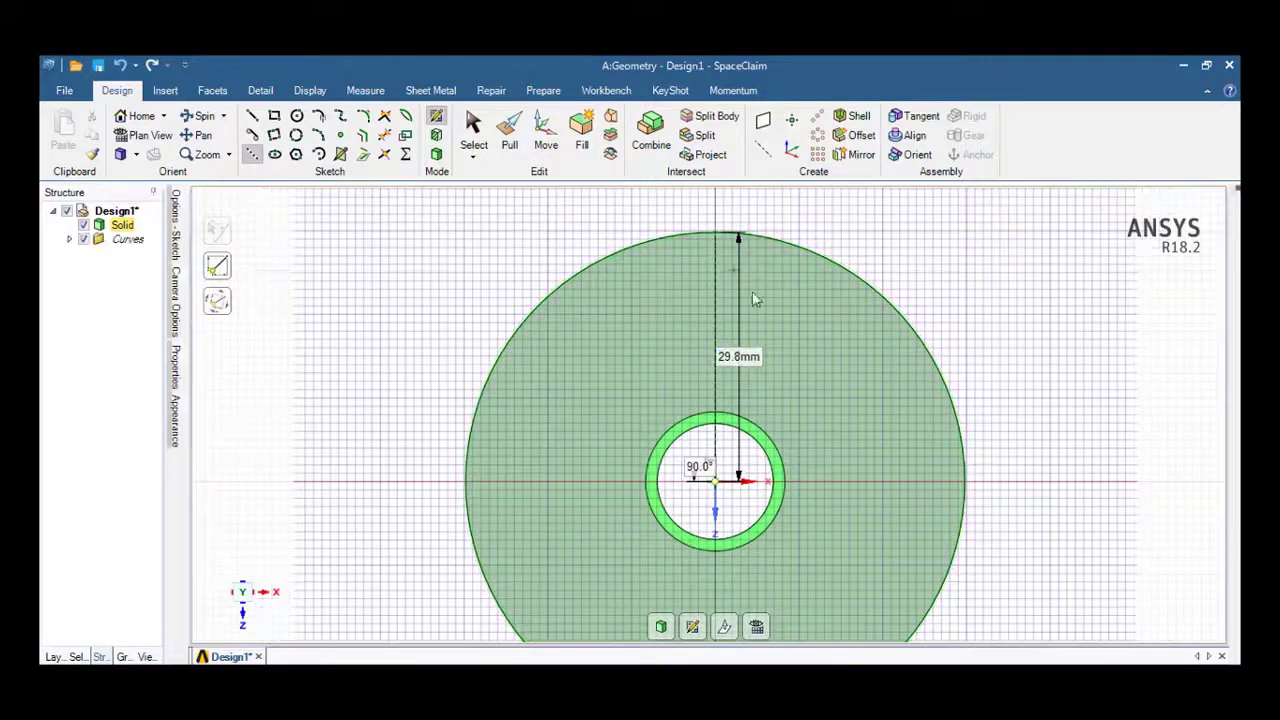
# Step: Sketch a bolt-hole circle about 5.5 mm in diameter centred on the construction line, and return to 3D mode
pyautogui.click(296, 115)
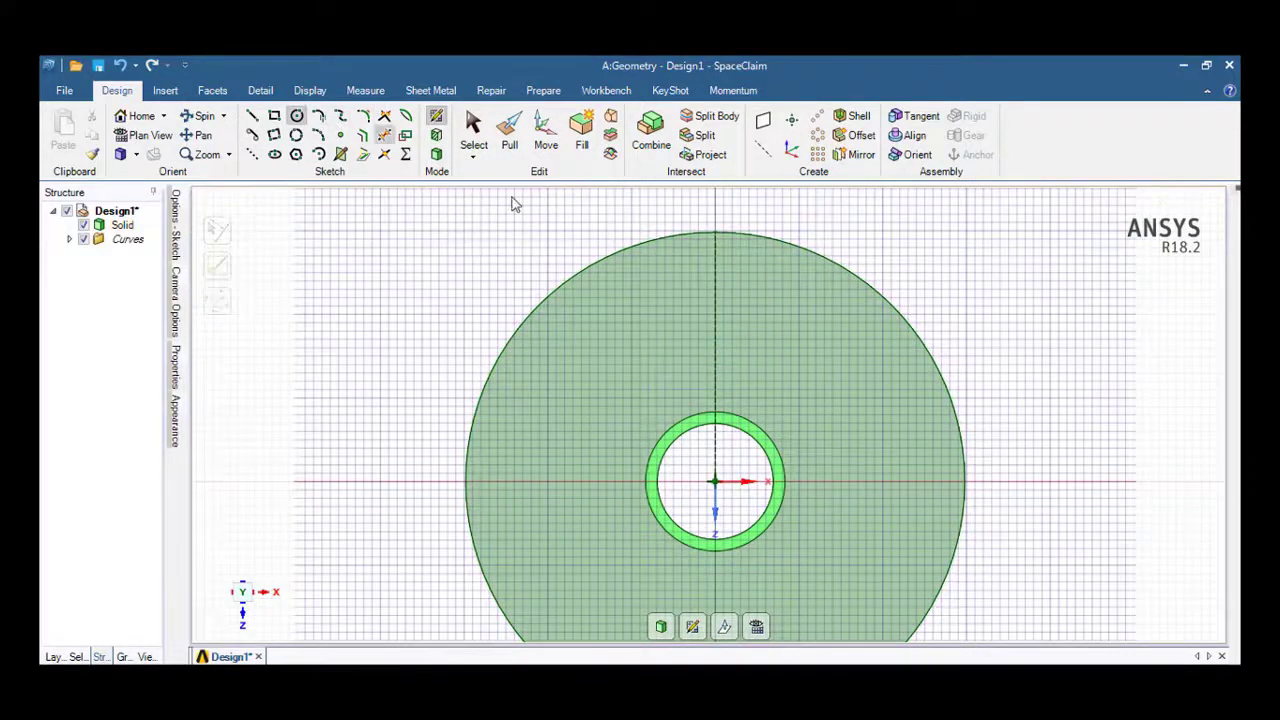
pyautogui.click(715, 316)
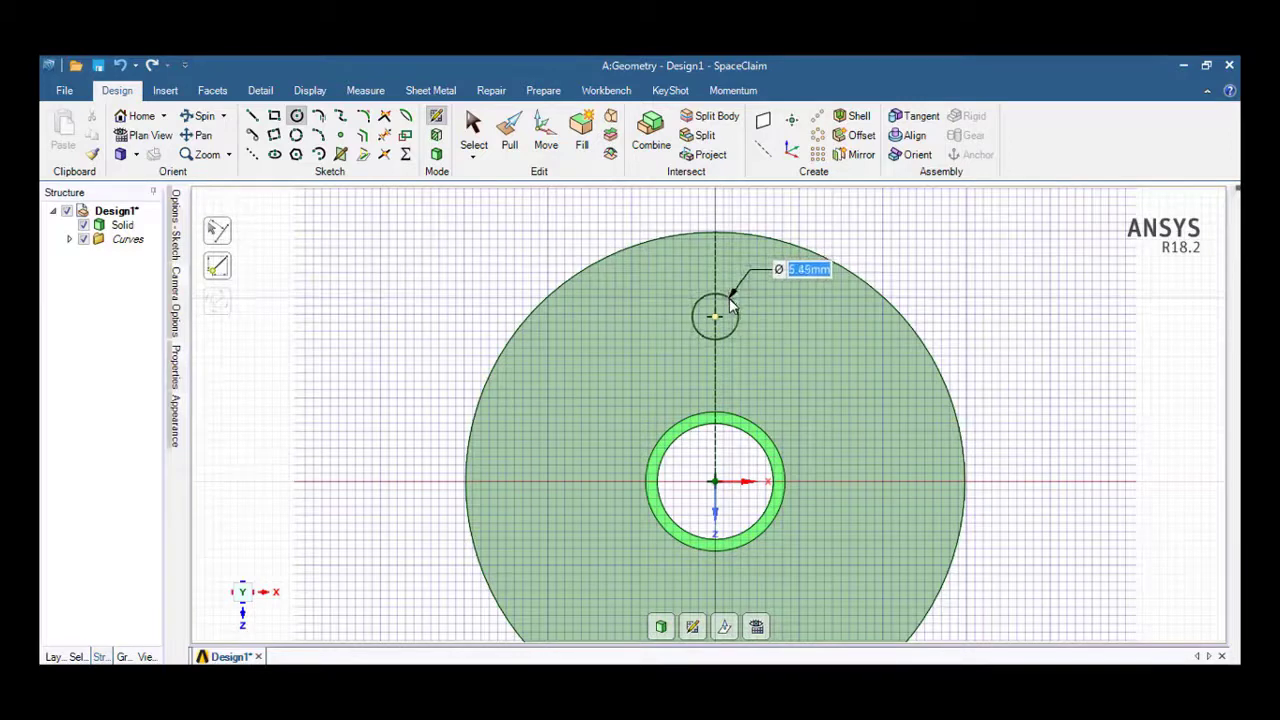
pyautogui.click(732, 306)
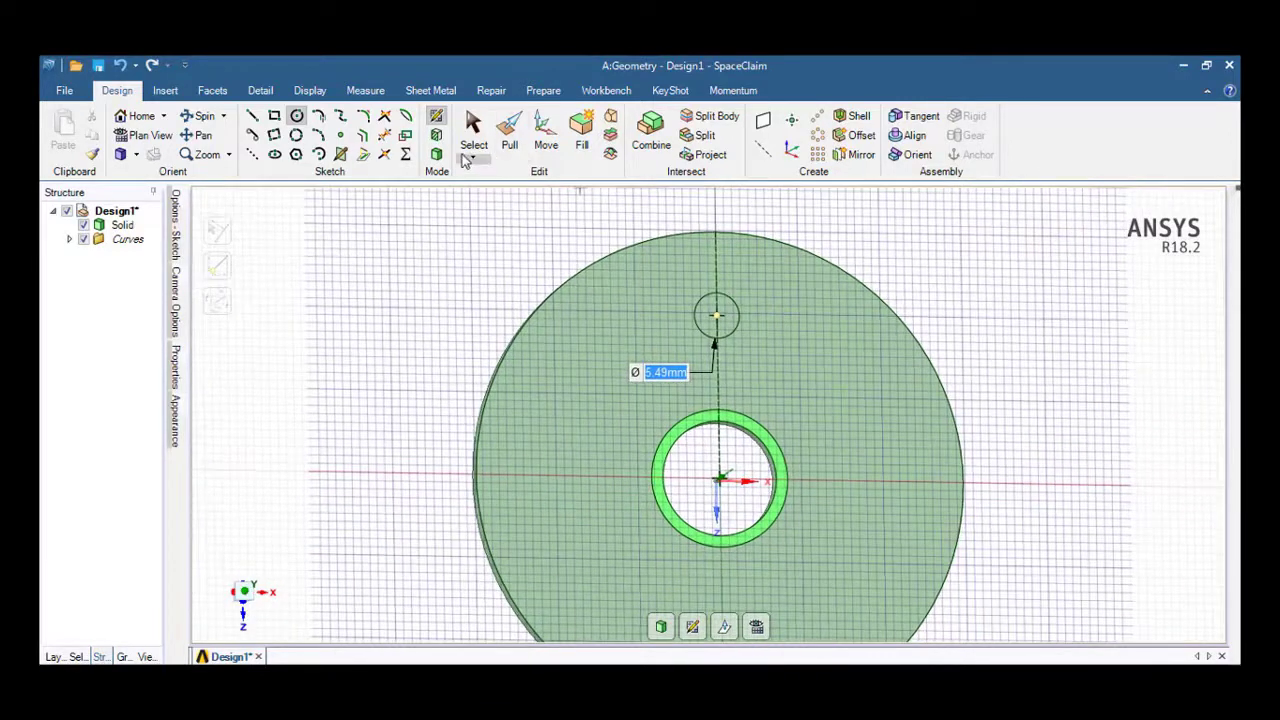
pyautogui.click(436, 154)
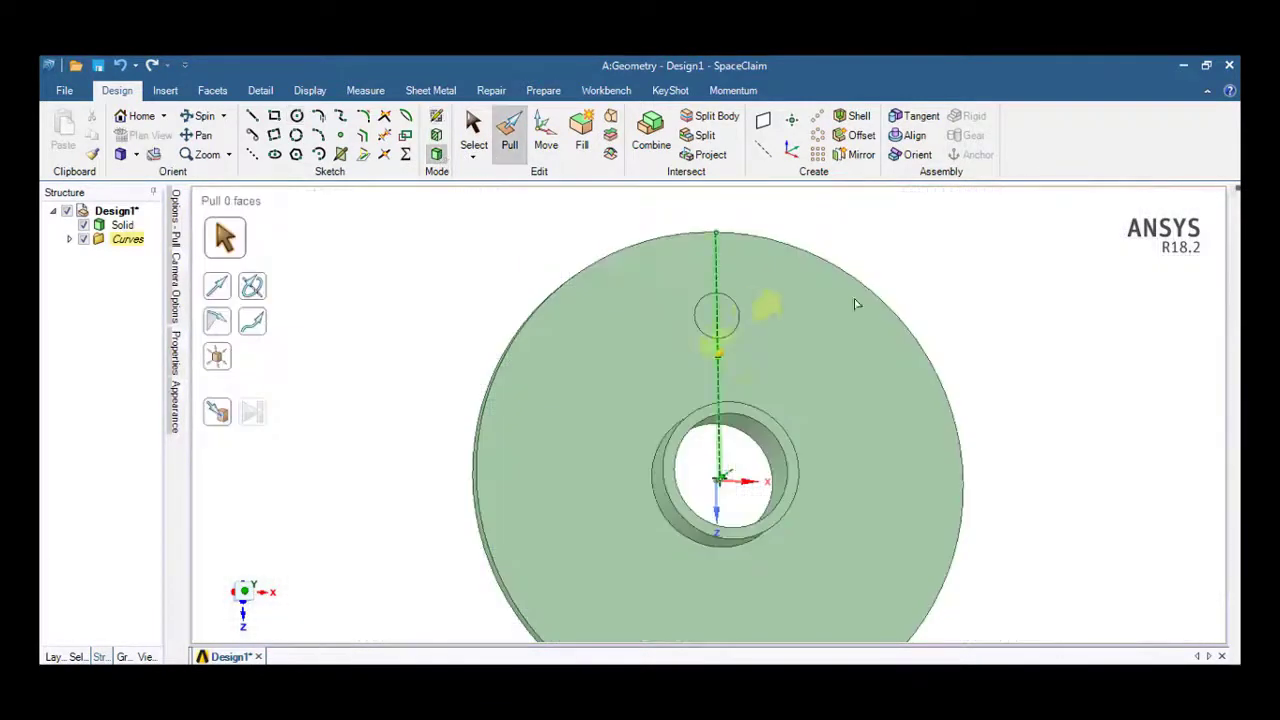
# Step: Delete the construction line from the flange's top face, keeping the bolt-hole circle
pyautogui.click(770, 318)
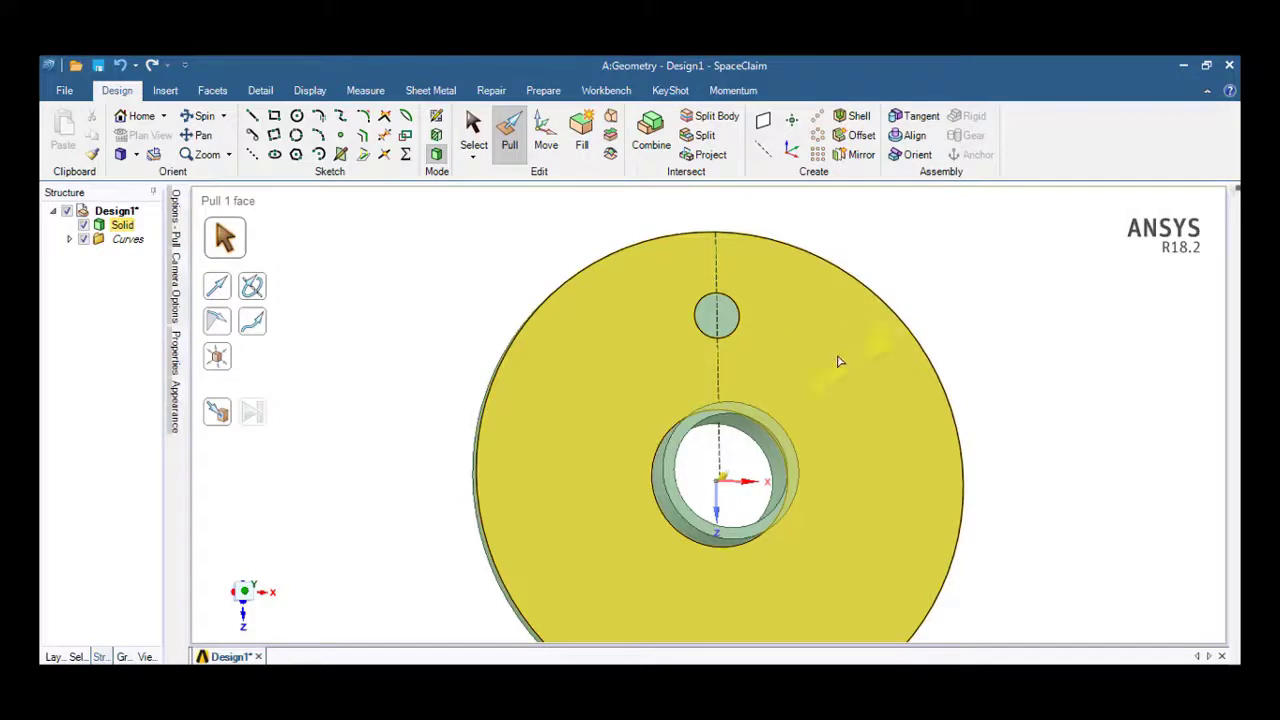
pyautogui.click(874, 239)
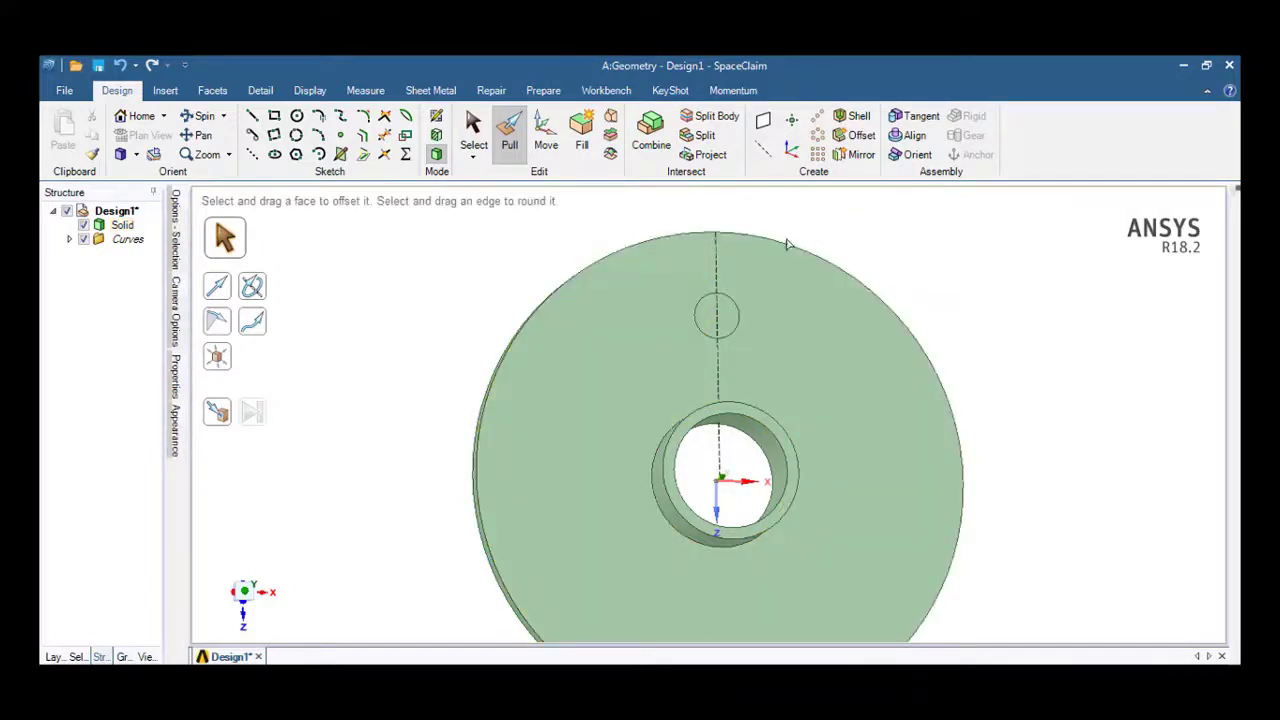
pyautogui.press('s')
pyautogui.click(717, 285)
pyautogui.press('Delete')
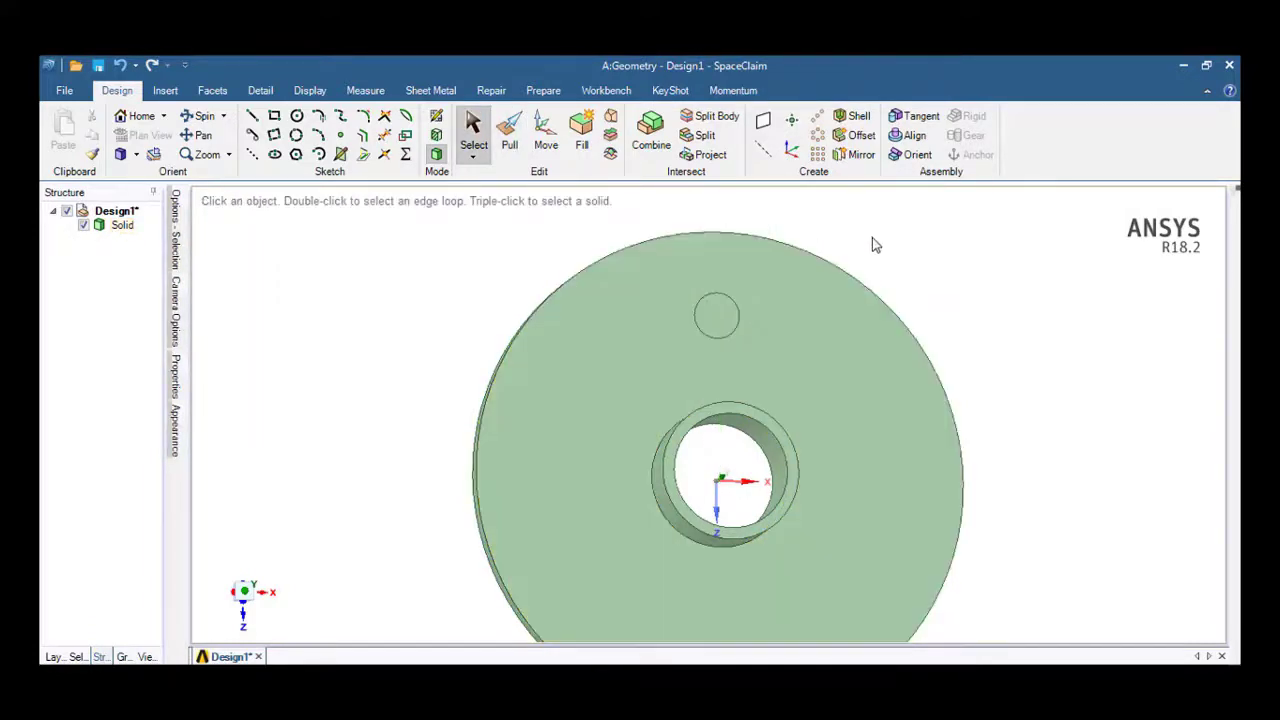
# Step: Set up a circular pattern of the bolt-hole face around the flange's central Y axis
pyautogui.click(708, 324)
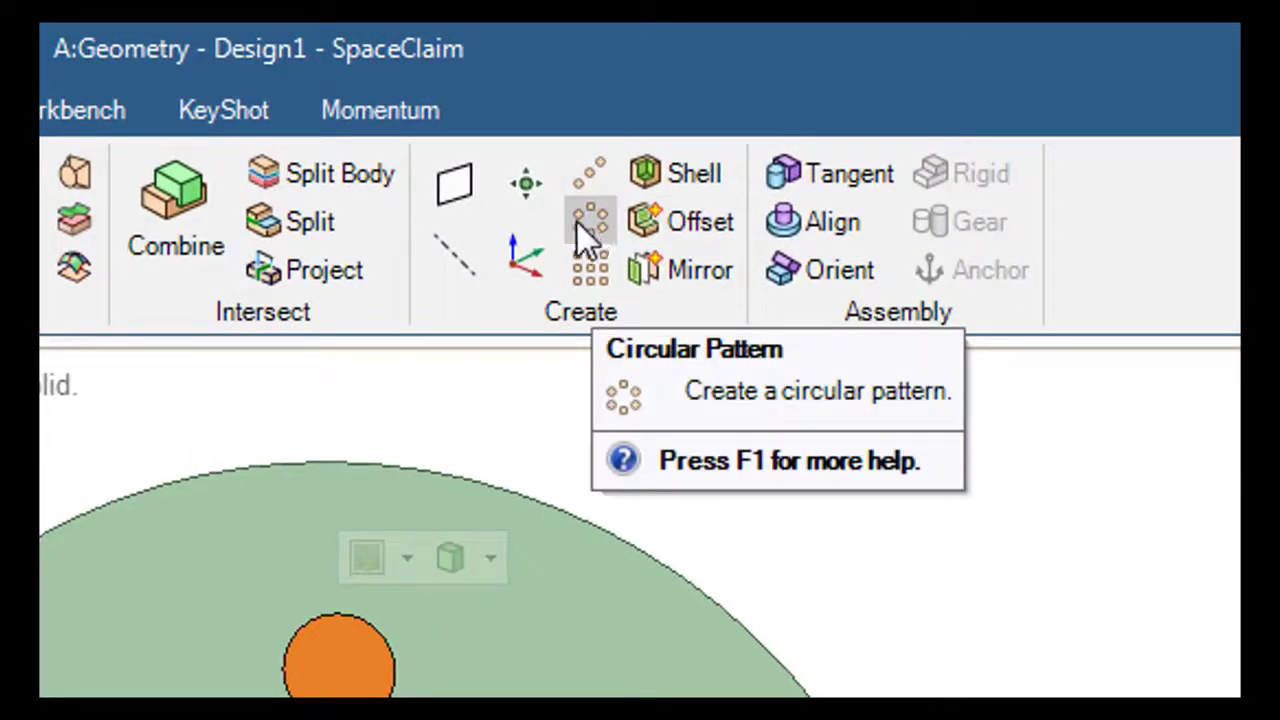
pyautogui.click(578, 222)
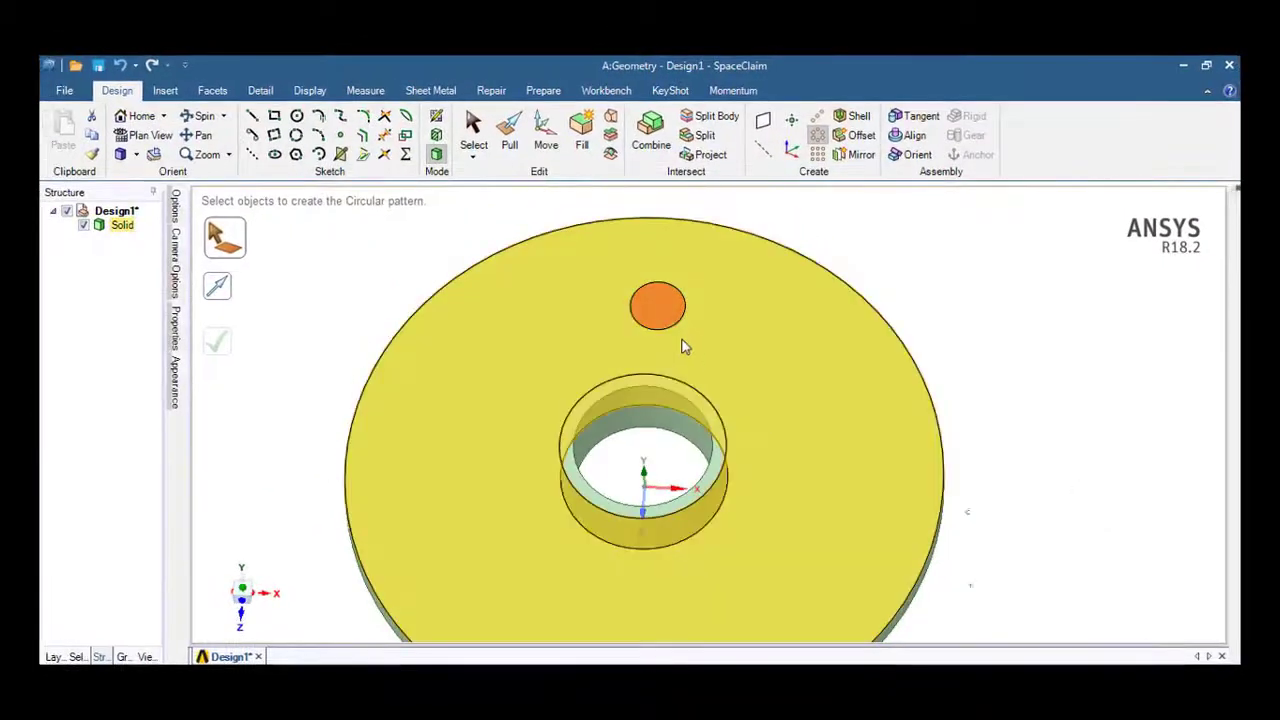
pyautogui.click(668, 314)
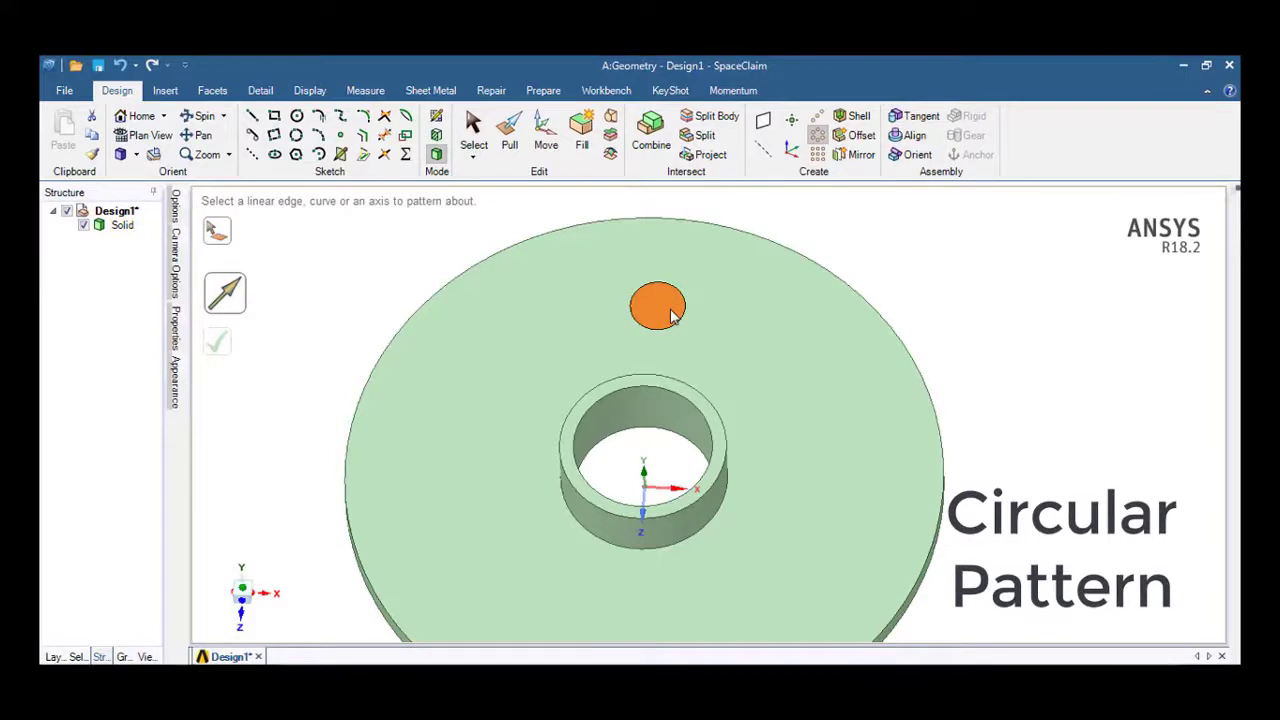
pyautogui.moveTo(642, 447); pyautogui.dragTo(609, 437, button='middle')
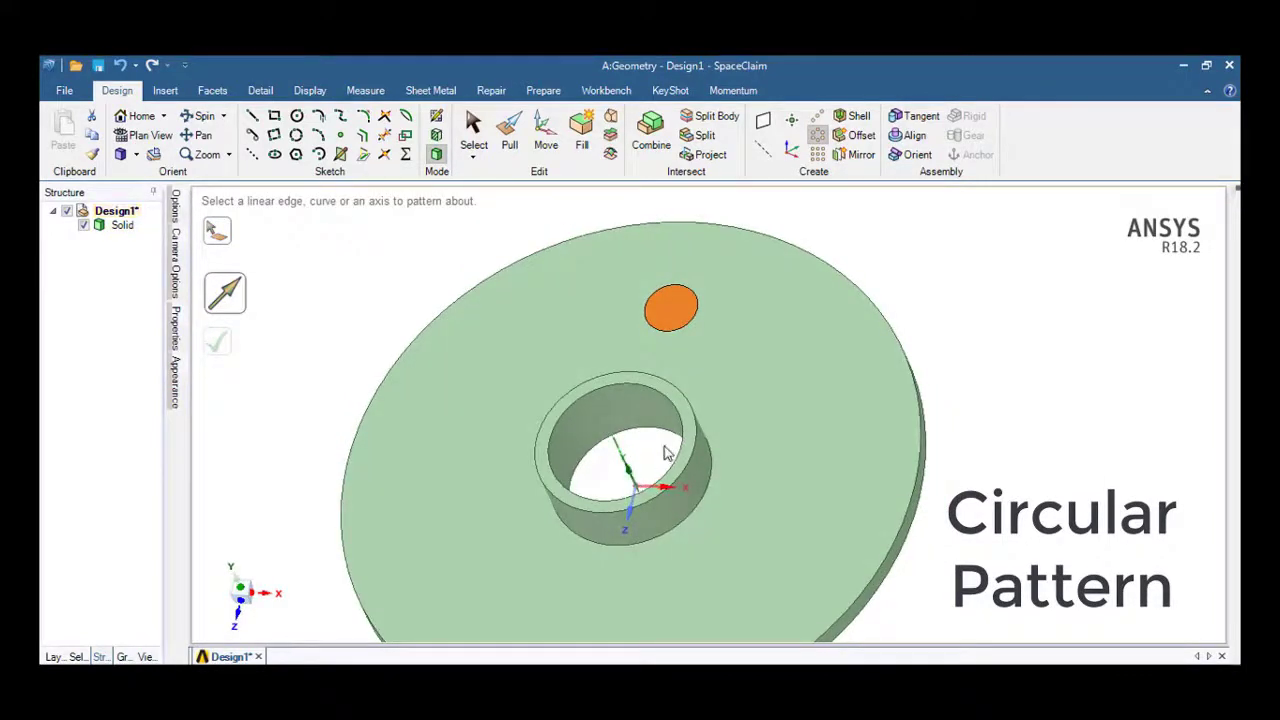
pyautogui.click(630, 478)
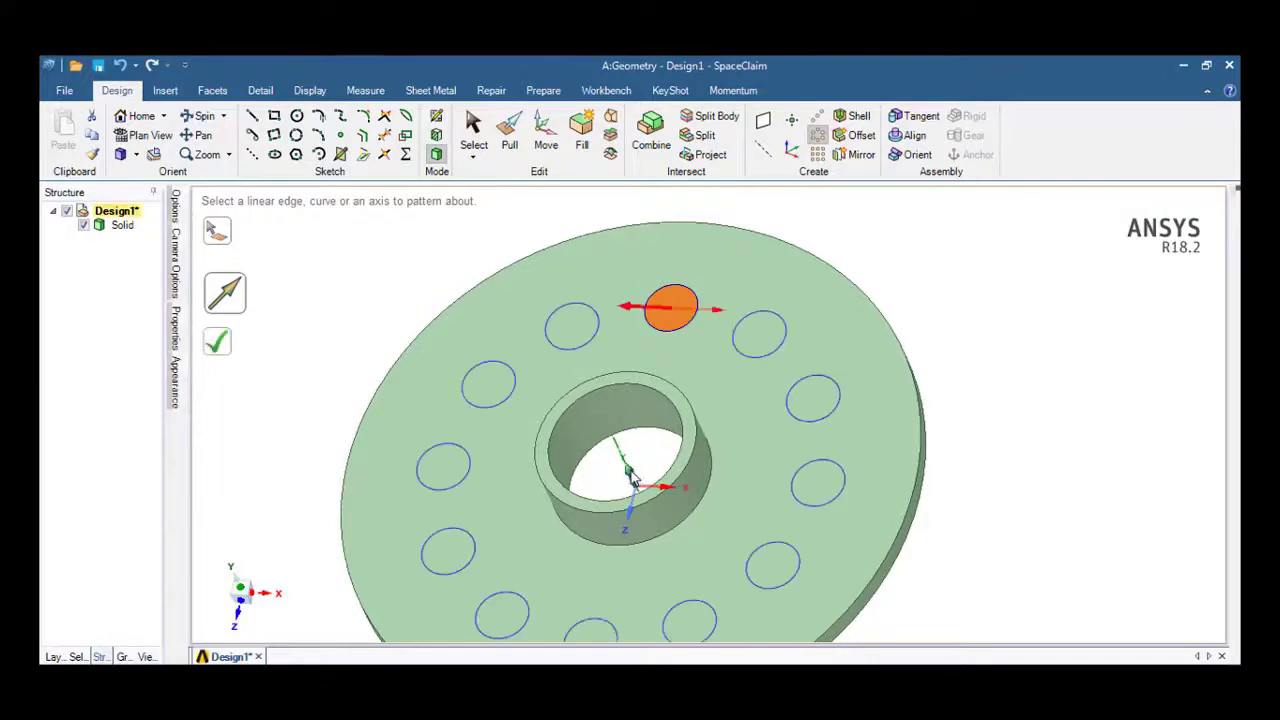
pyautogui.moveTo(630, 478); pyautogui.dragTo(700, 330, button='middle')
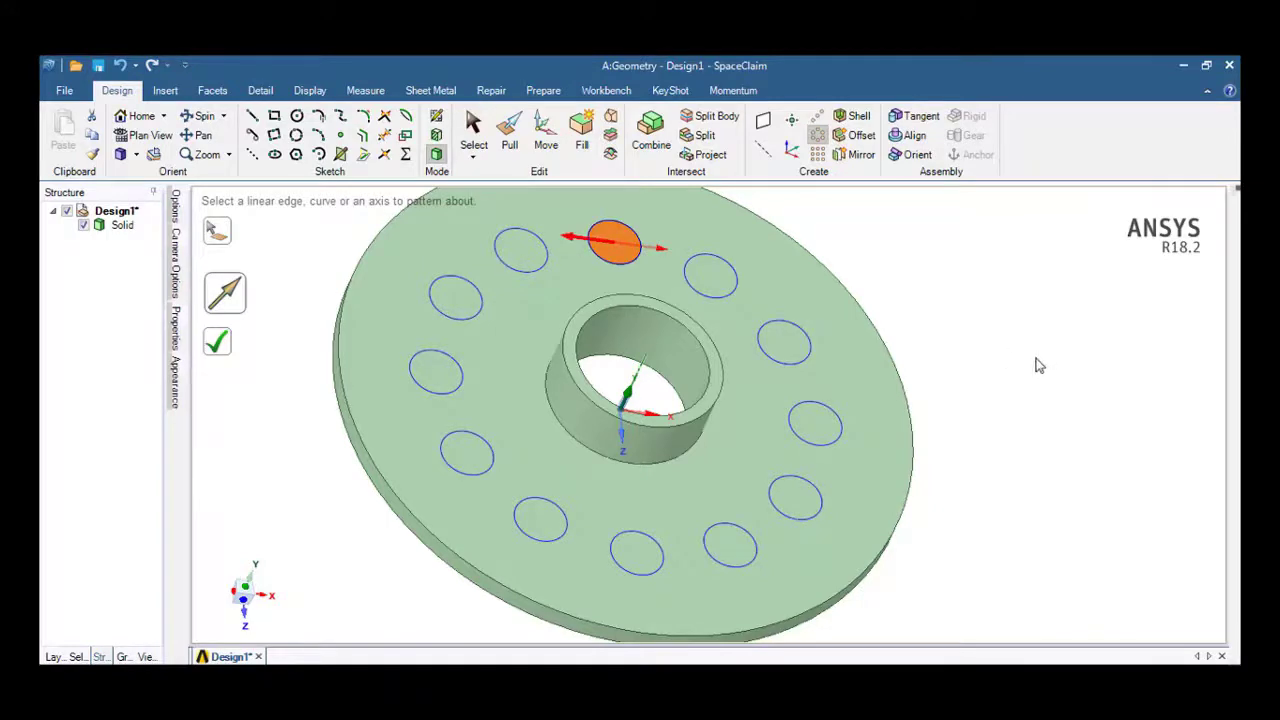
pyautogui.moveTo(1037, 365); pyautogui.dragTo(972, 342, button='middle')
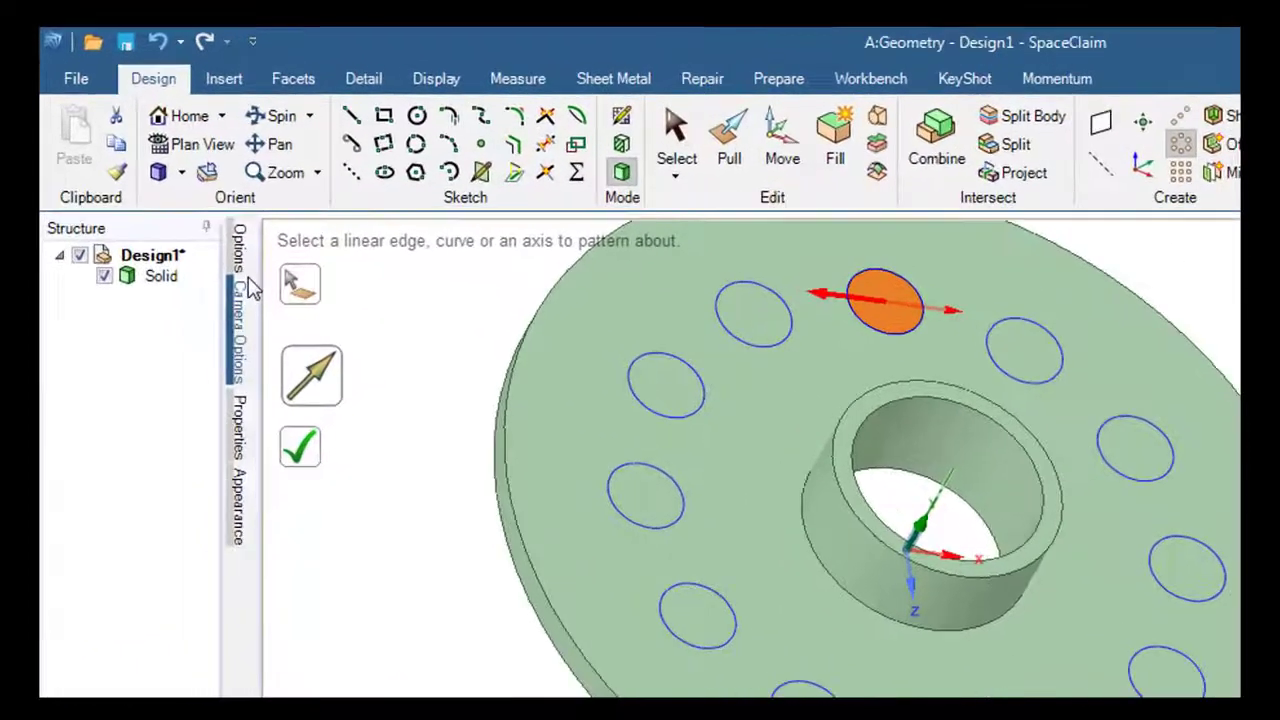
# Step: Set the circular pattern count to 6 and reselect the Y axis as the pattern axis
pyautogui.click(176, 214)
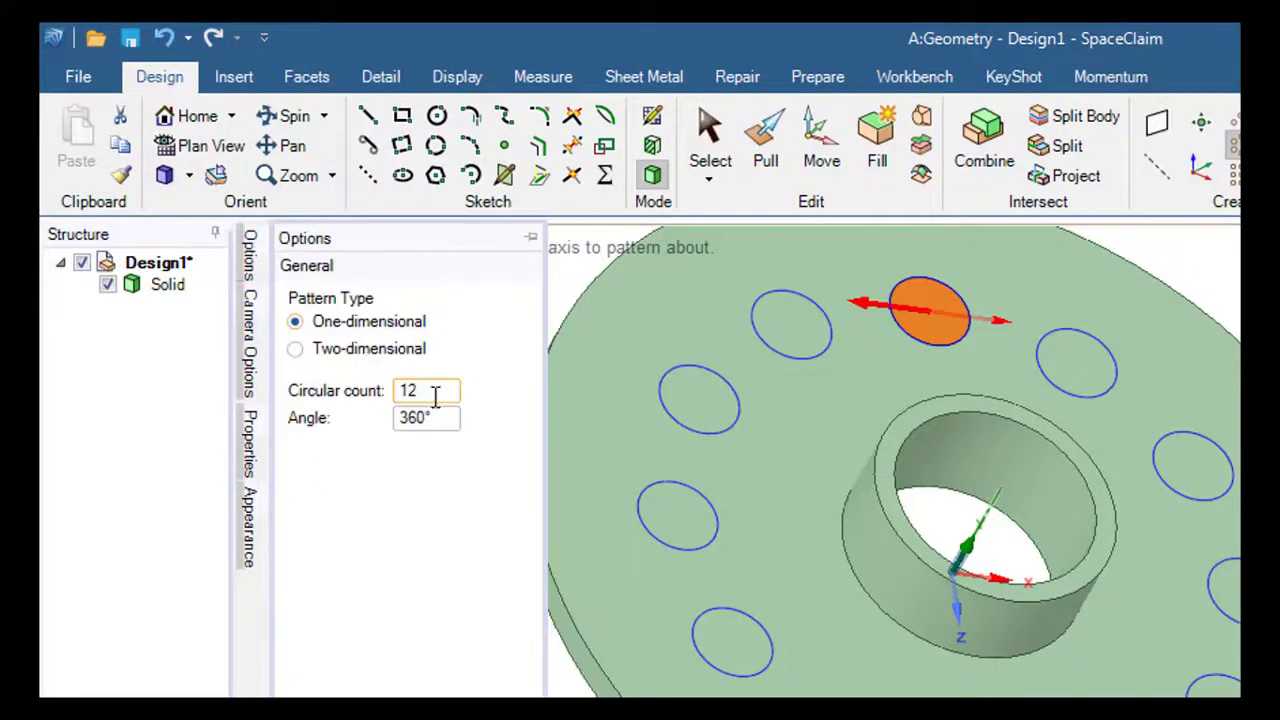
pyautogui.moveTo(436, 396); pyautogui.dragTo(404, 399)
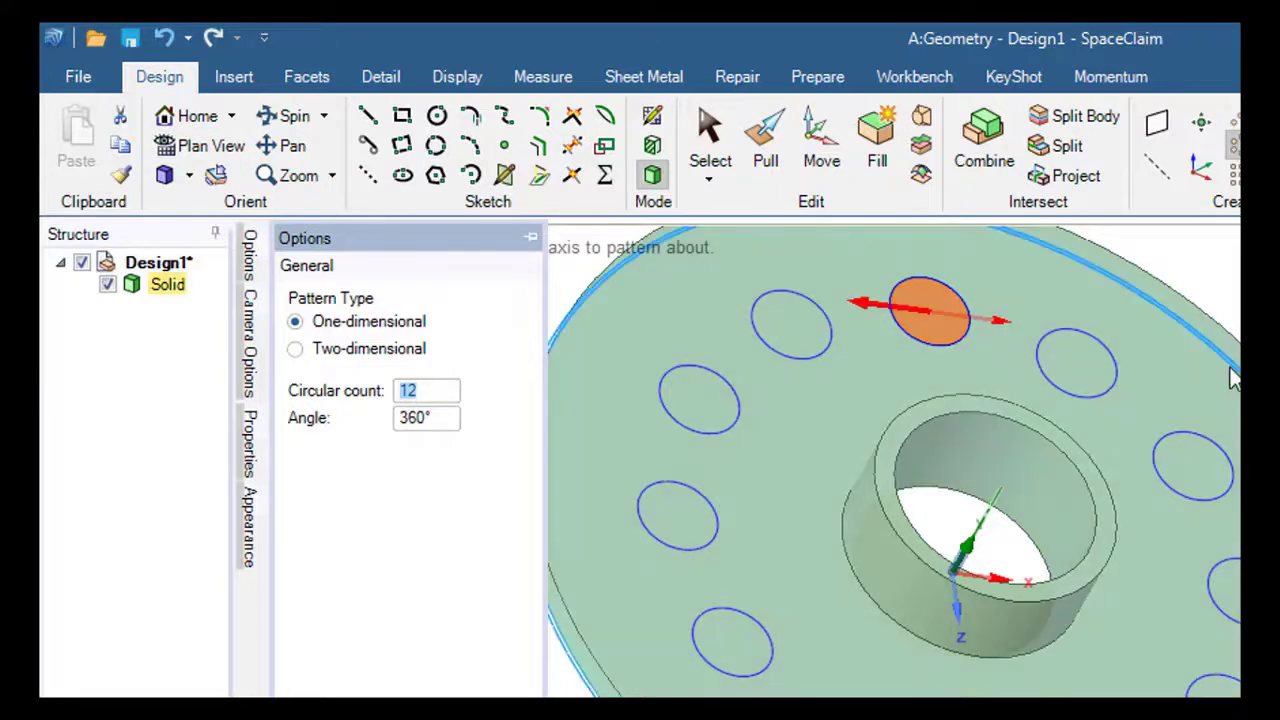
pyautogui.write('6')
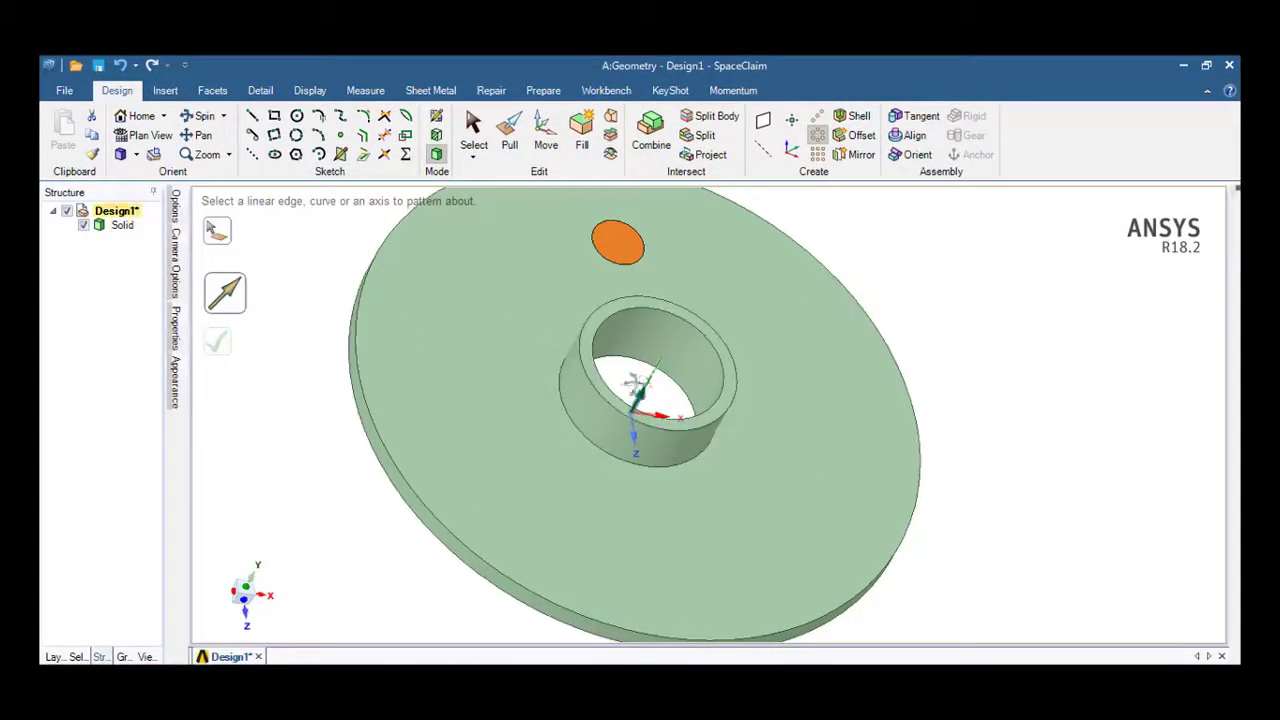
pyautogui.moveTo(654, 388); pyautogui.dragTo(770, 418, button='middle')
pyautogui.click(648, 400)
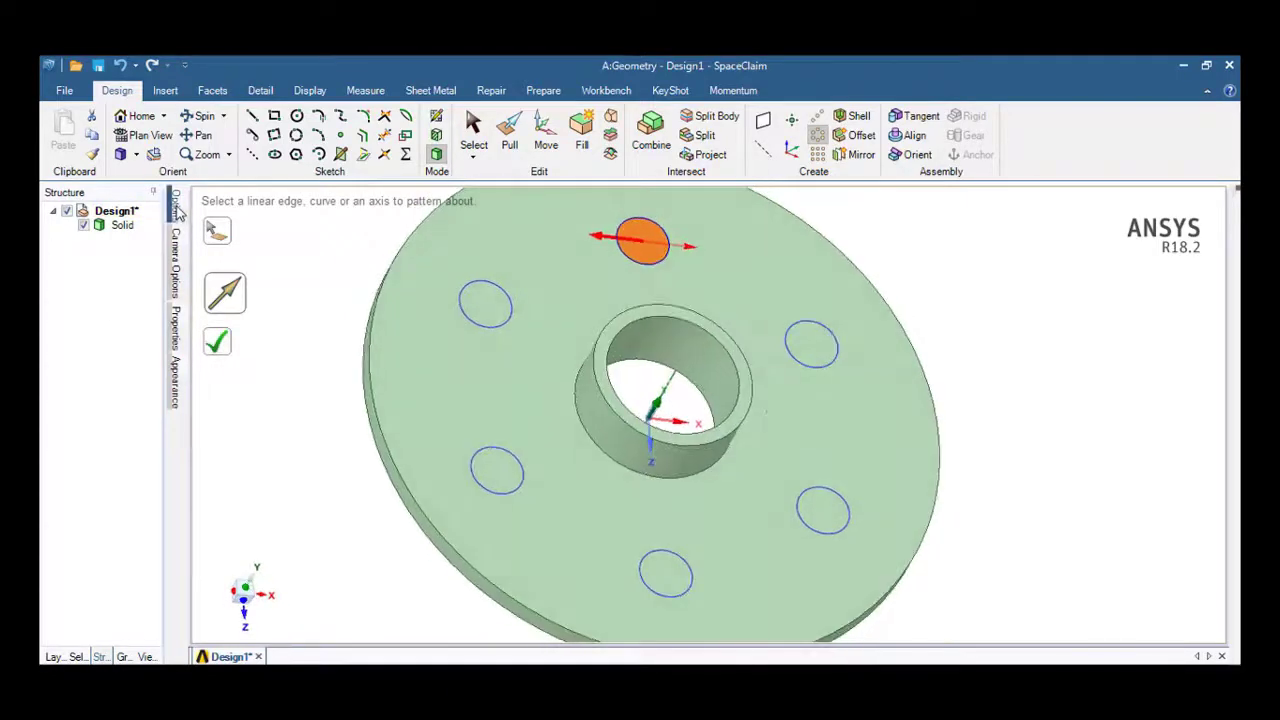
# Step: Set the circular pattern angle to 180° and reselect the Y axis as the pattern axis
pyautogui.moveTo(181, 218)
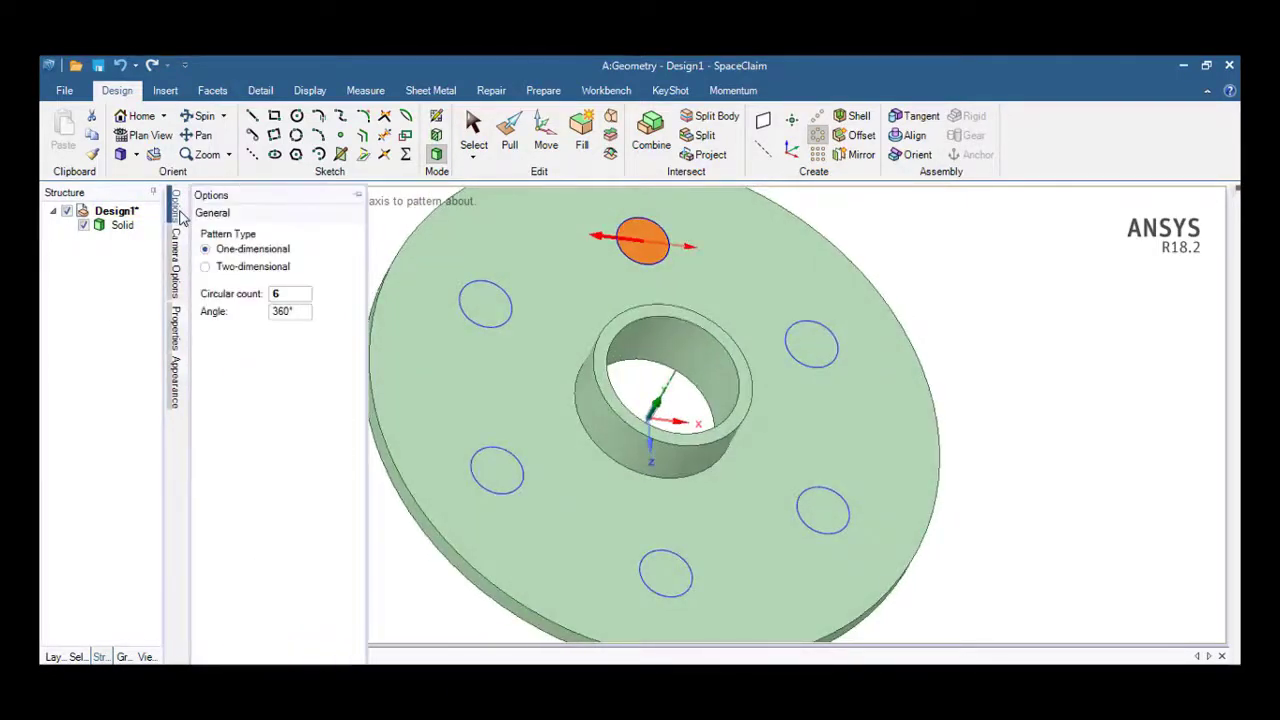
pyautogui.click(291, 311)
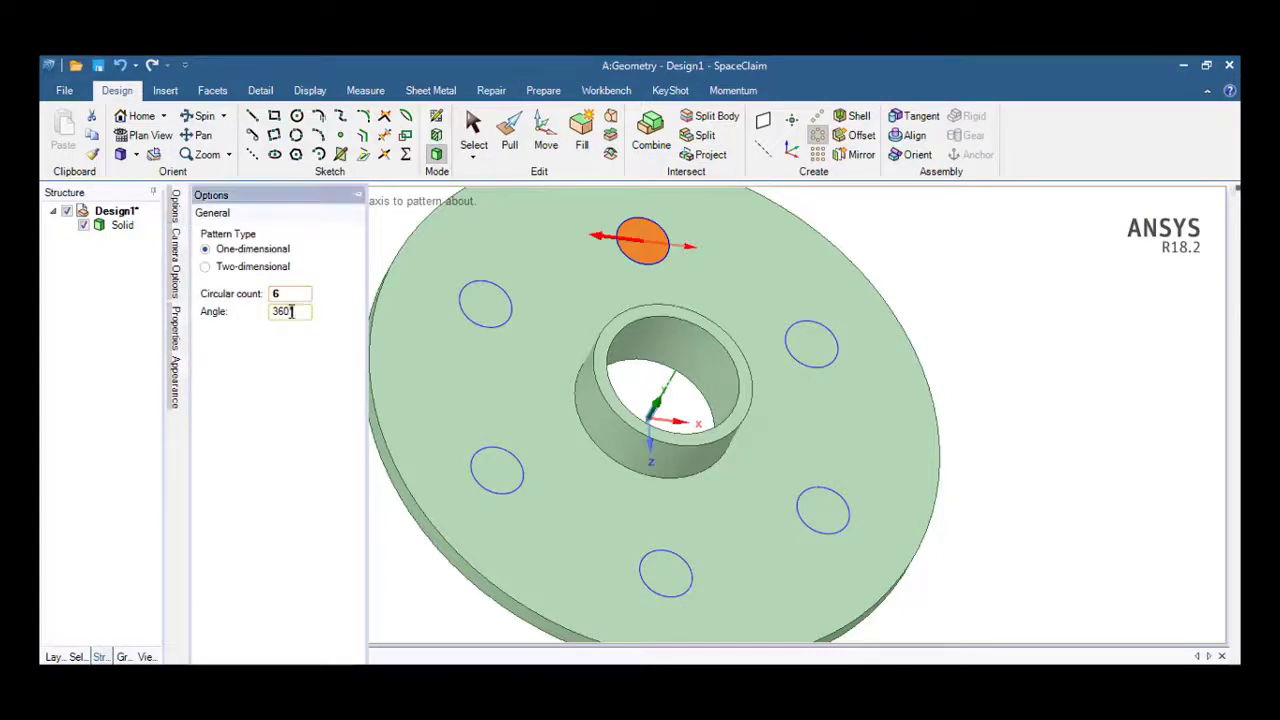
pyautogui.write('180')
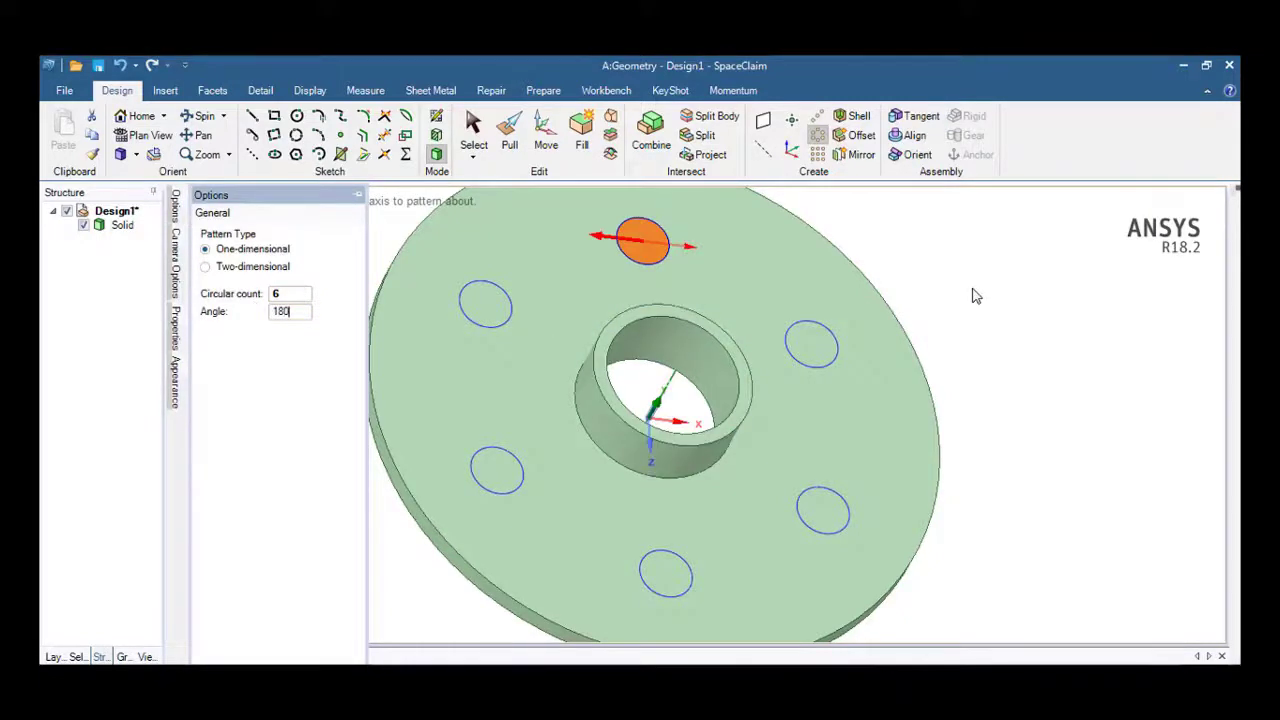
pyautogui.press('Return')
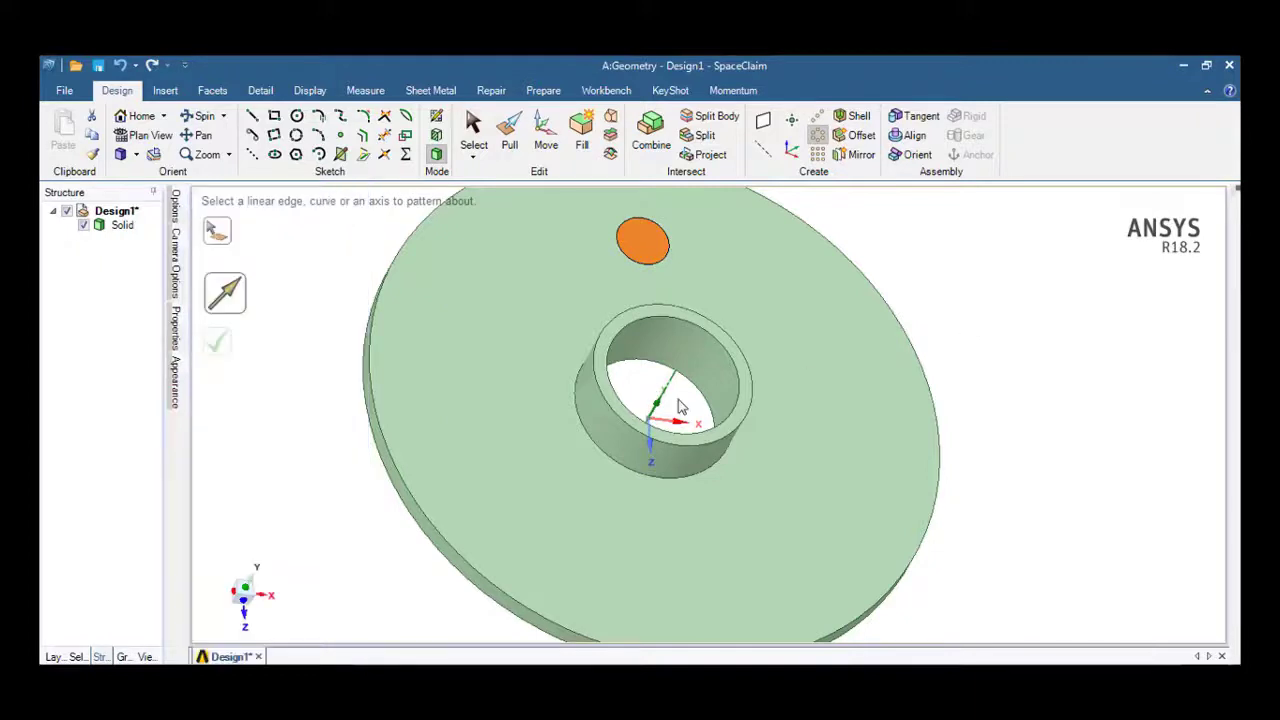
pyautogui.click(677, 400)
pyautogui.moveTo(861, 416); pyautogui.dragTo(856, 330, button='middle')
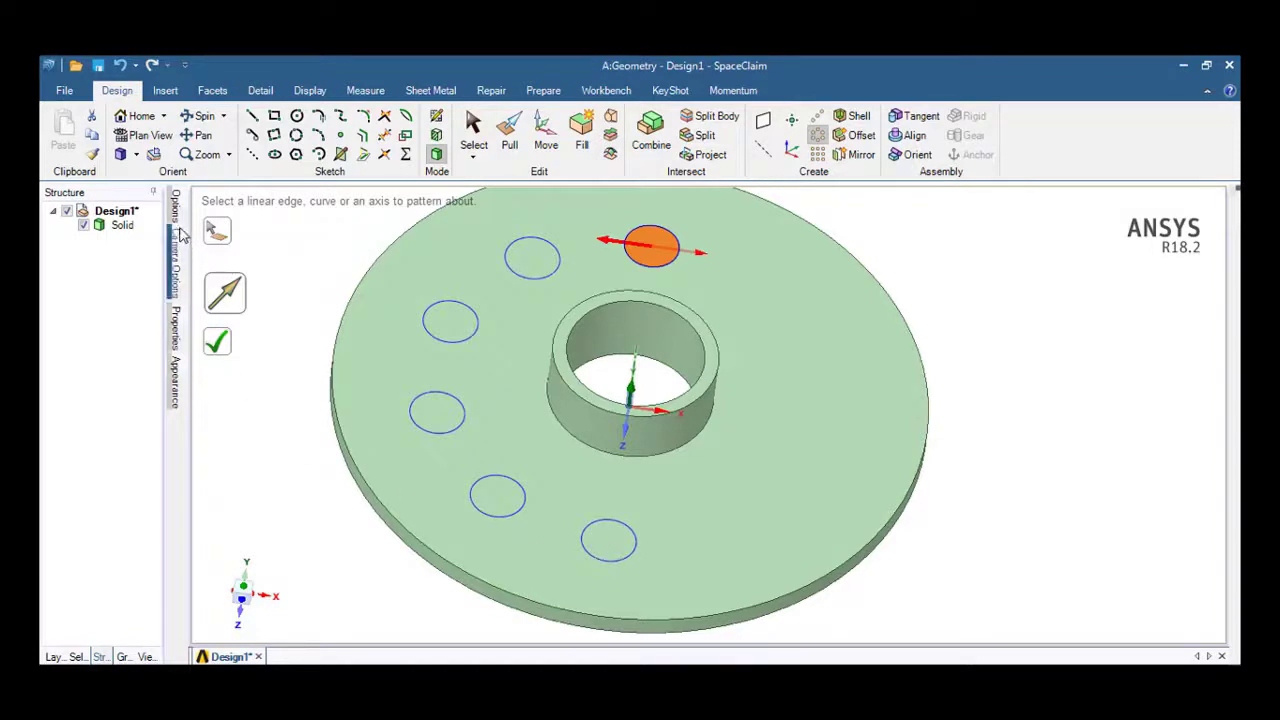
# Step: Set the circular pattern to a count of 12 over 360° about the Y axis and create it
pyautogui.moveTo(177, 214)
pyautogui.moveTo(280, 294)
pyautogui.mouseDown()
pyautogui.moveTo(264, 295)
pyautogui.moveTo(268, 312)
pyautogui.mouseUp()
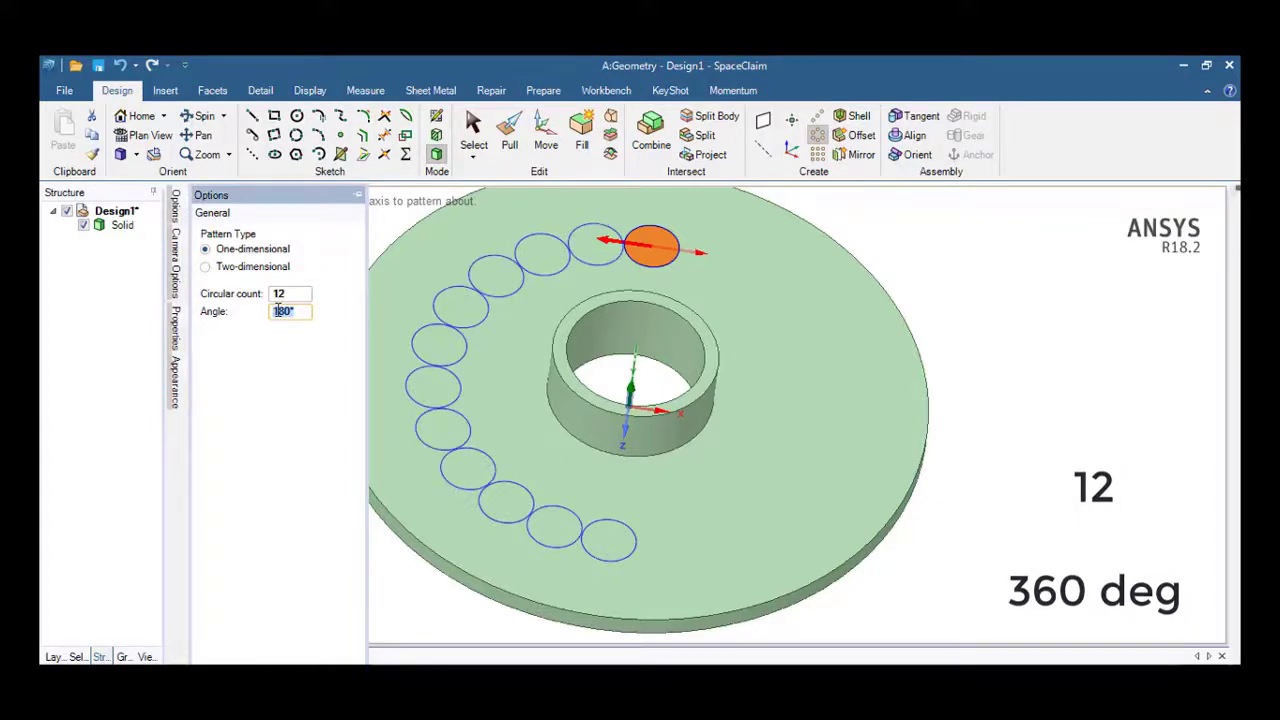
pyautogui.write('360')
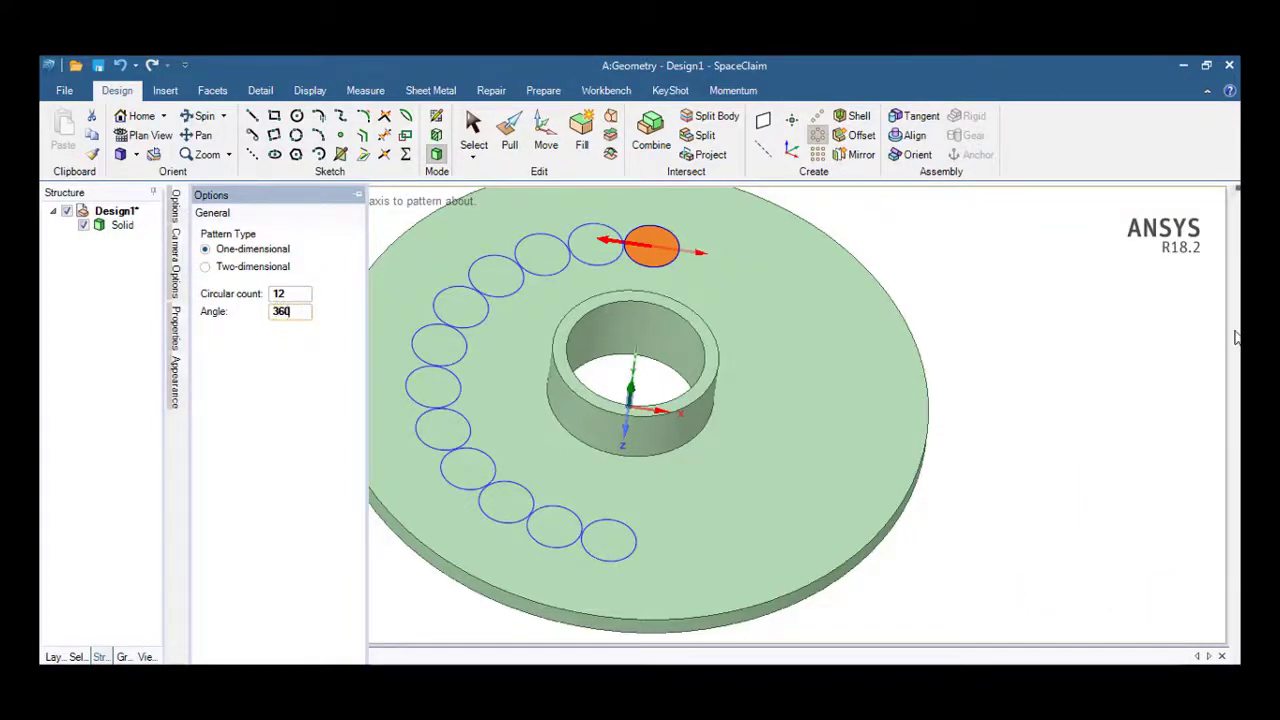
pyautogui.press('Return')
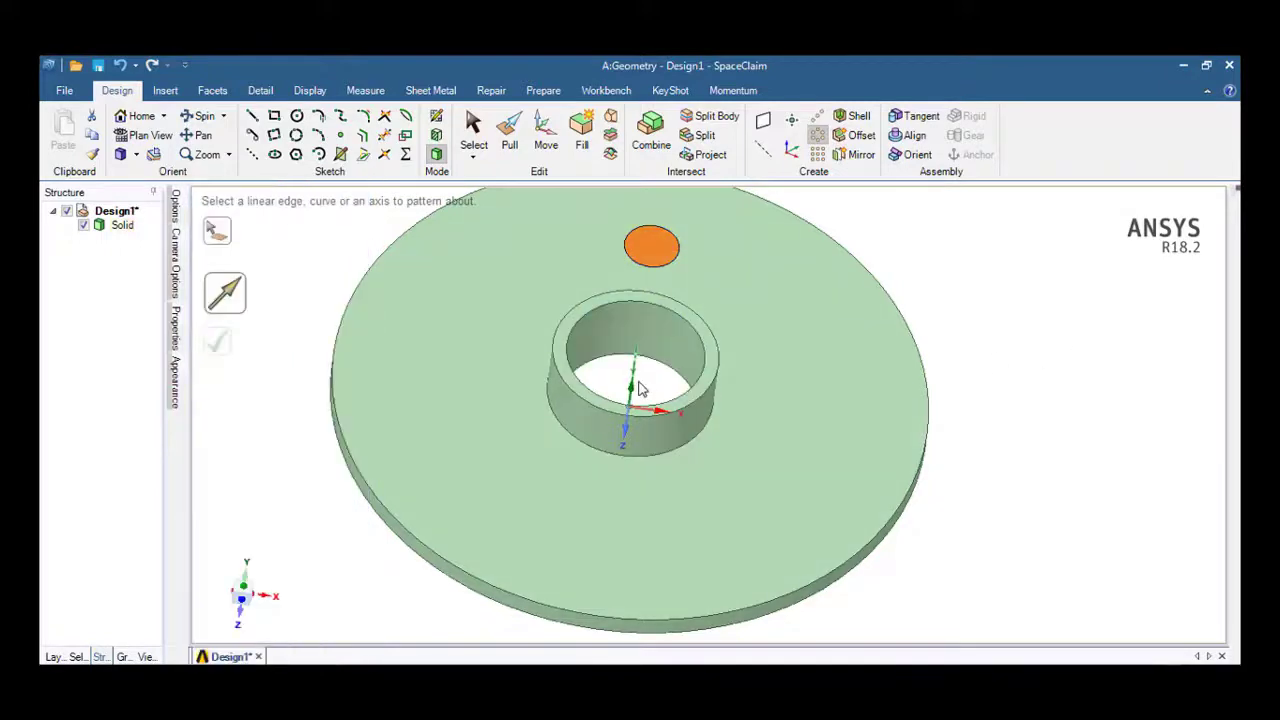
pyautogui.click(631, 391)
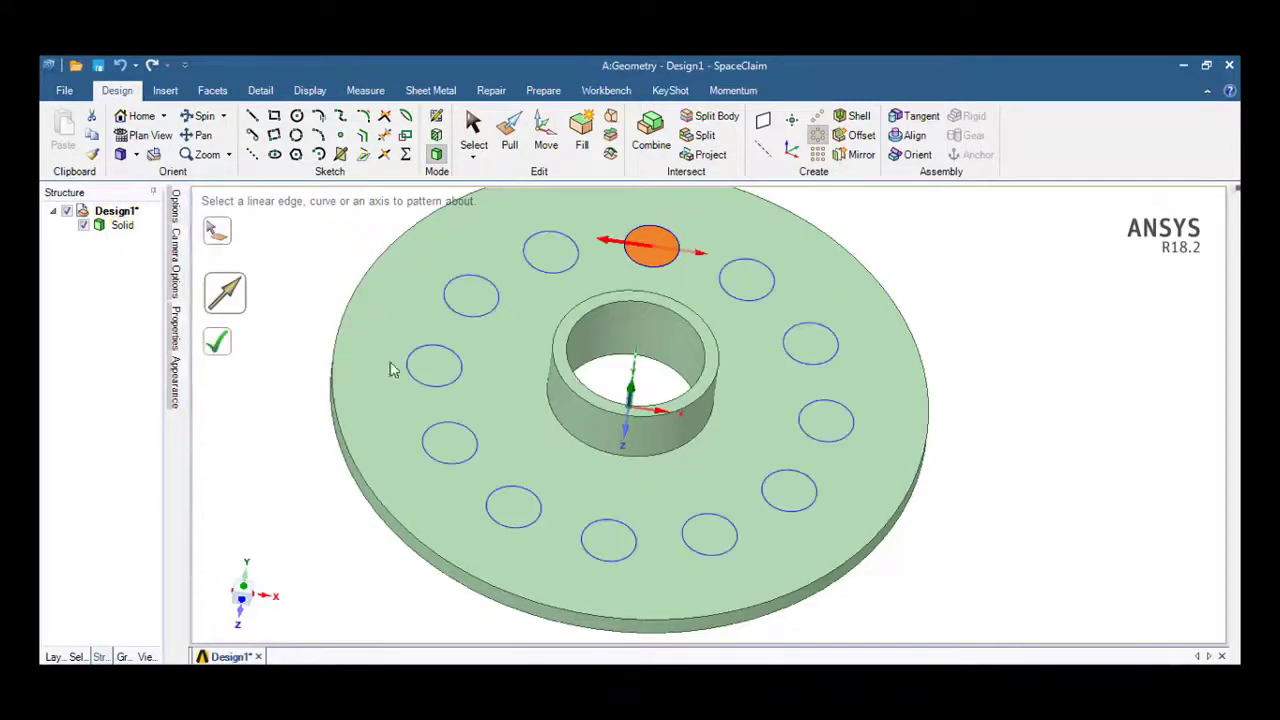
pyautogui.click(217, 350)
# Step: Pull one of the patterned circular faces down through the flange plate to cut all twelve bolt holes
pyautogui.moveTo(1114, 491); pyautogui.dragTo(600, 255, button='middle')
pyautogui.click(600, 252)
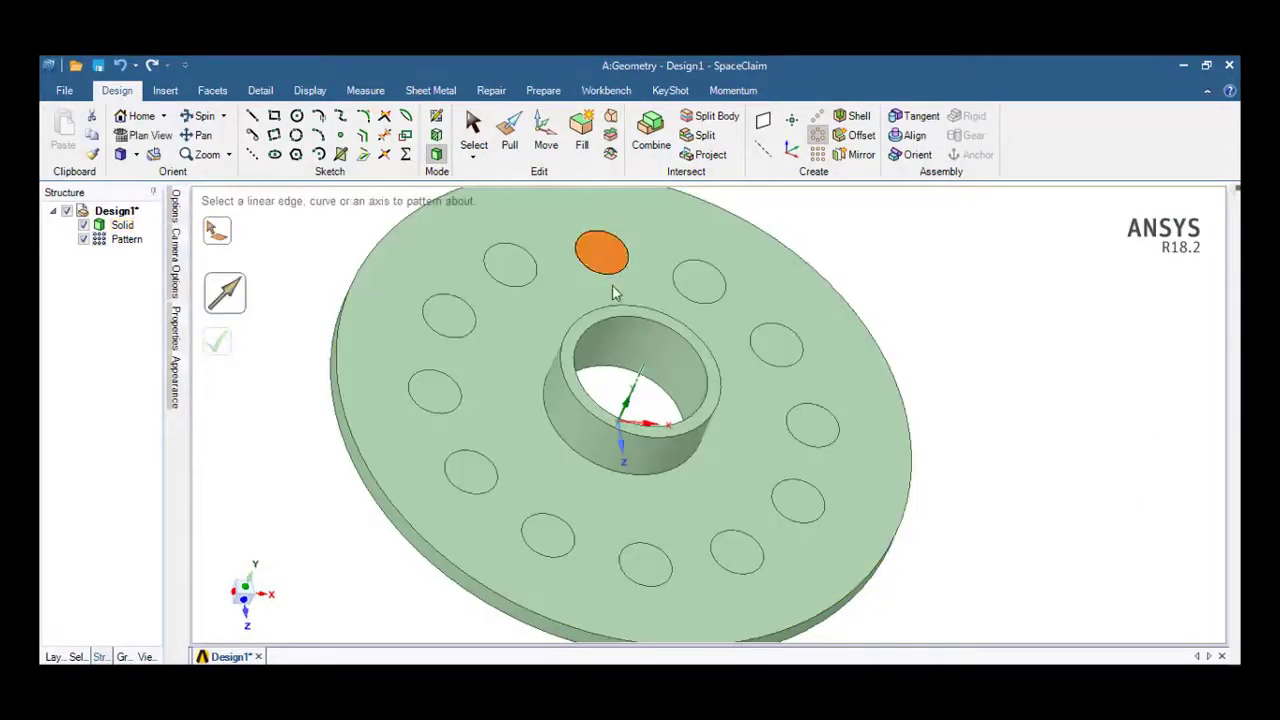
pyautogui.click(509, 130)
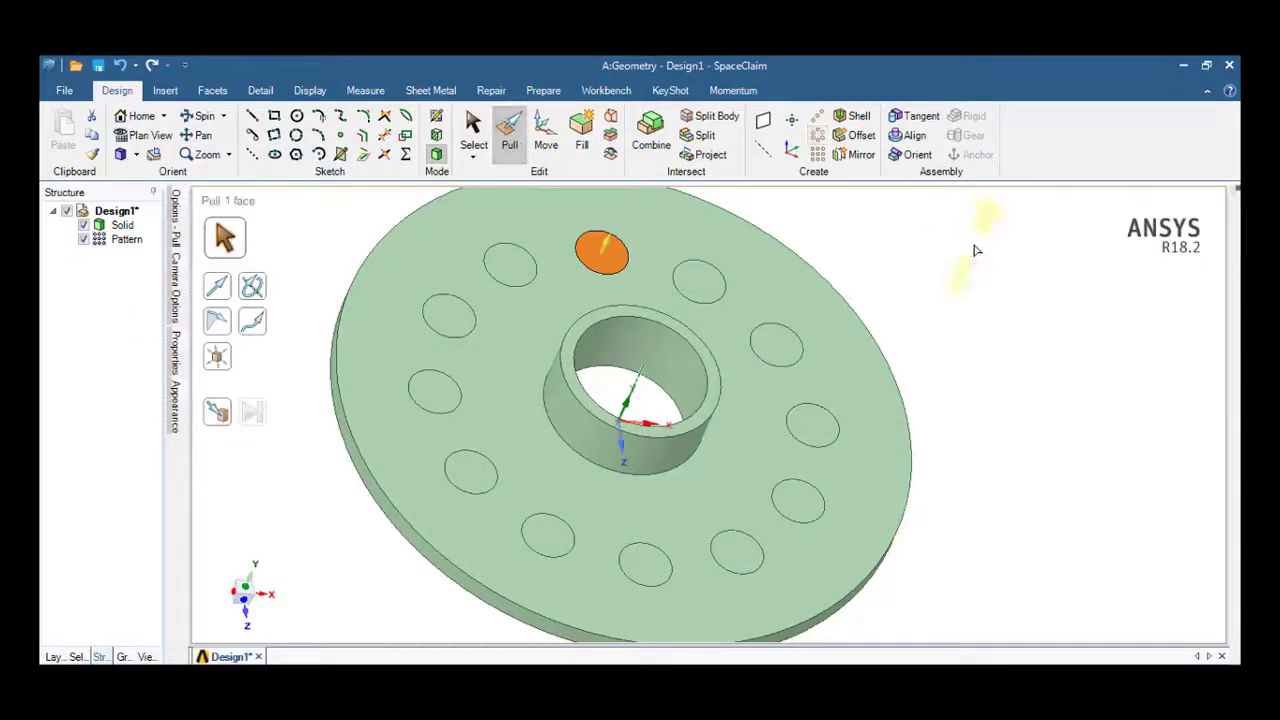
pyautogui.moveTo(1017, 251); pyautogui.dragTo(980, 350)
pyautogui.moveTo(980, 350); pyautogui.dragTo(999, 291, button='middle')
pyautogui.click(826, 397)
pyautogui.rightClick(800, 406)
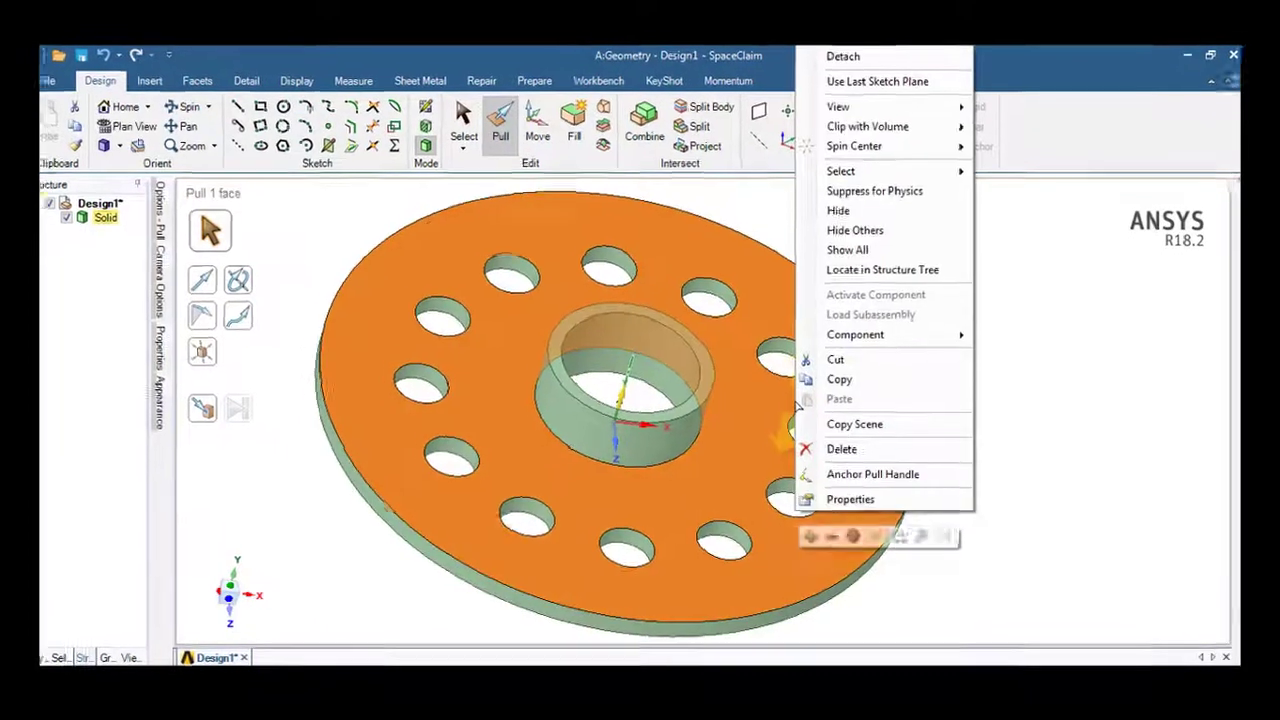
pyautogui.click(1090, 443)
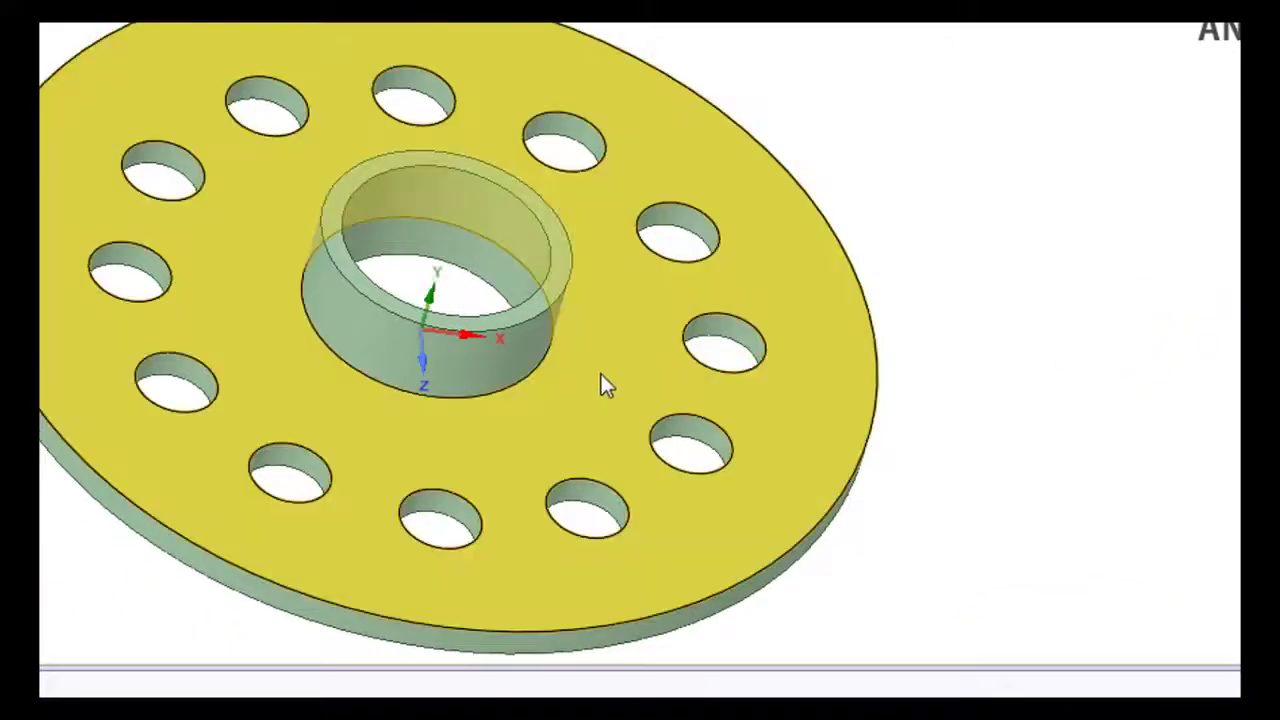
# Step: Recolor the whole flange body with a light grey-green custom color
pyautogui.rightClick(599, 376)
pyautogui.click(641, 466)
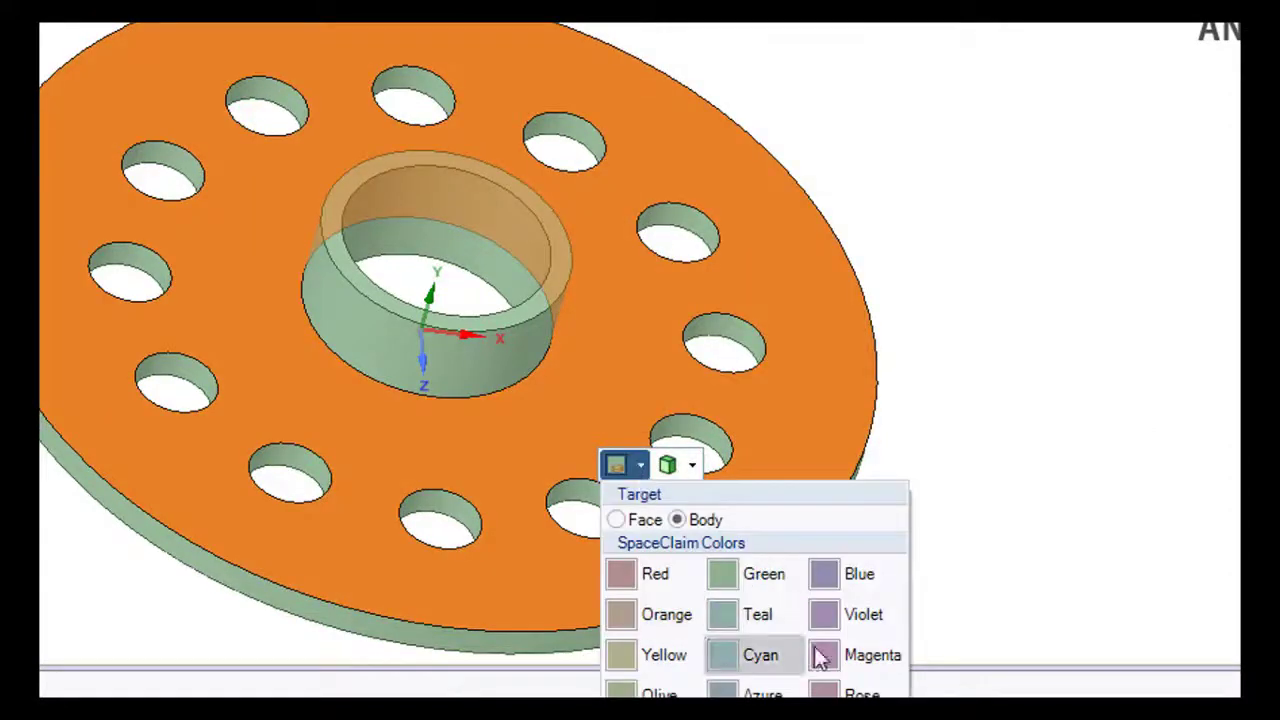
pyautogui.scroll(-3, 755, 590)
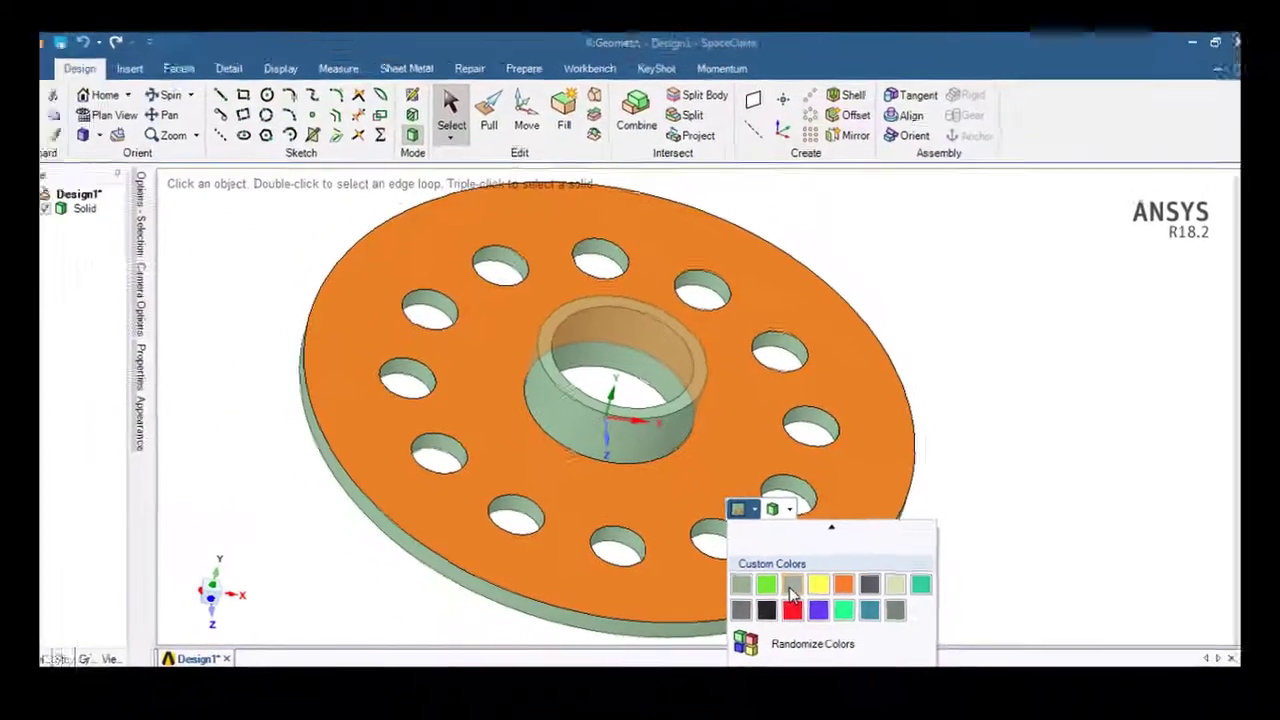
pyautogui.click(697, 577)
pyautogui.click(1069, 360)
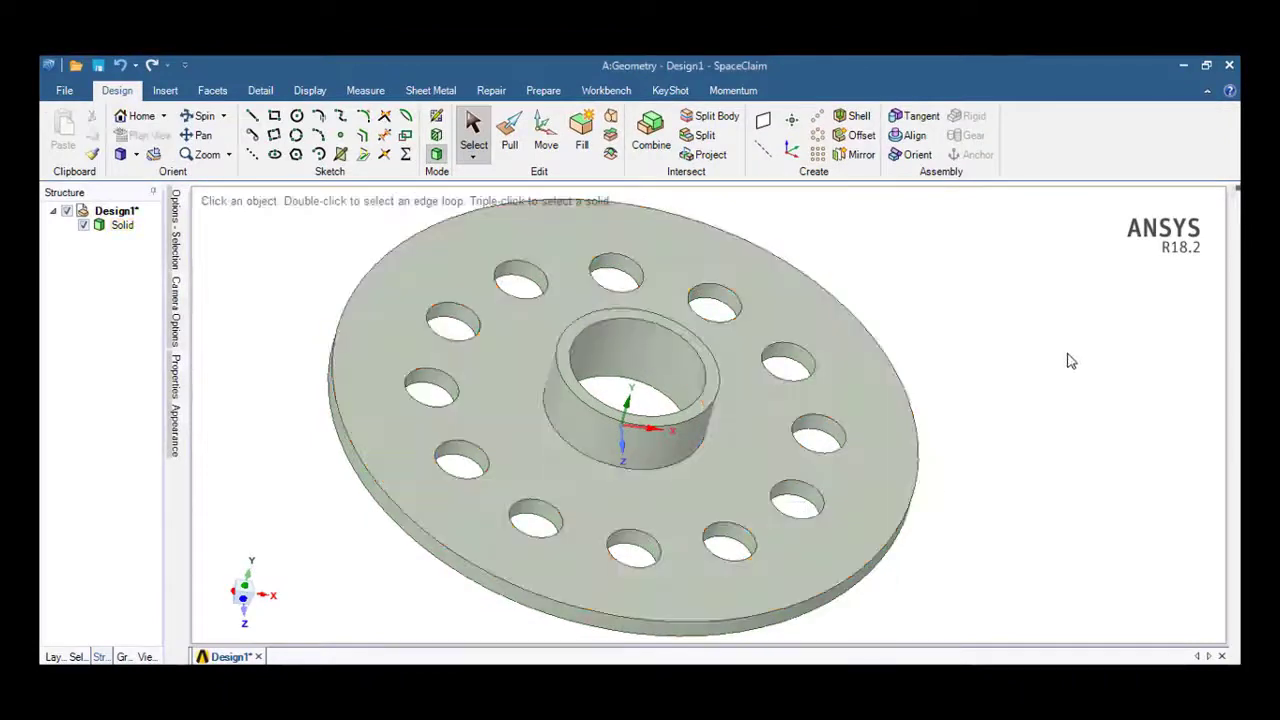
pyautogui.moveTo(1069, 360); pyautogui.dragTo(1028, 339, button='middle')
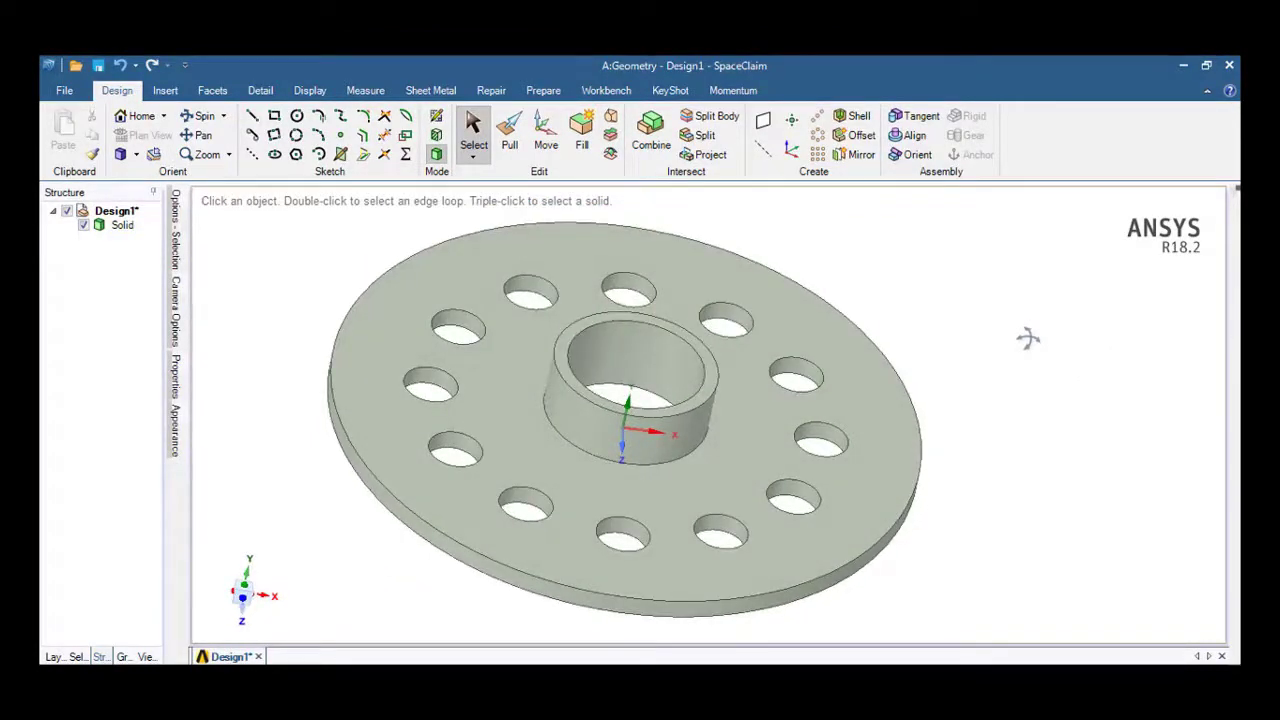